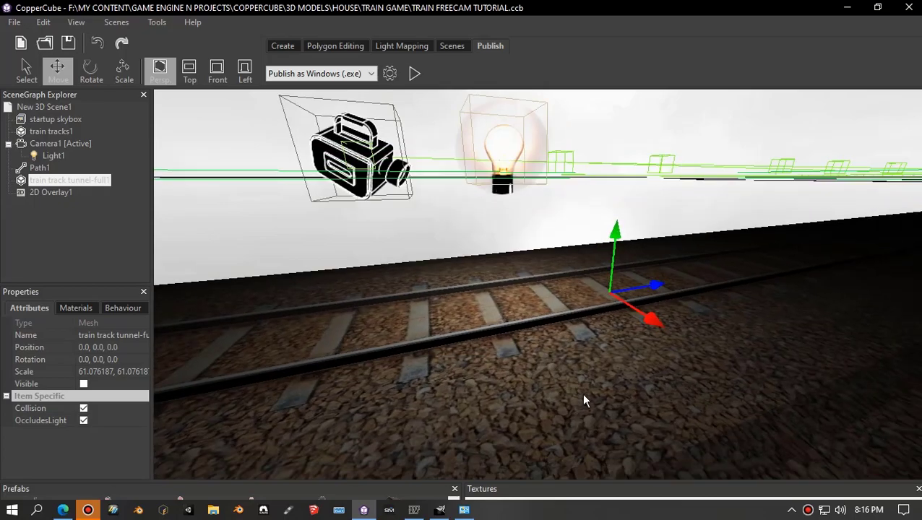
# Make the train track tunnel mesh visible in the scene
pyautogui.scroll(-6, 595, 375)
pyautogui.moveTo(454, 382); pyautogui.dragTo(493, 382)
pyautogui.moveTo(493, 382); pyautogui.dragTo(526, 383, button='middle')
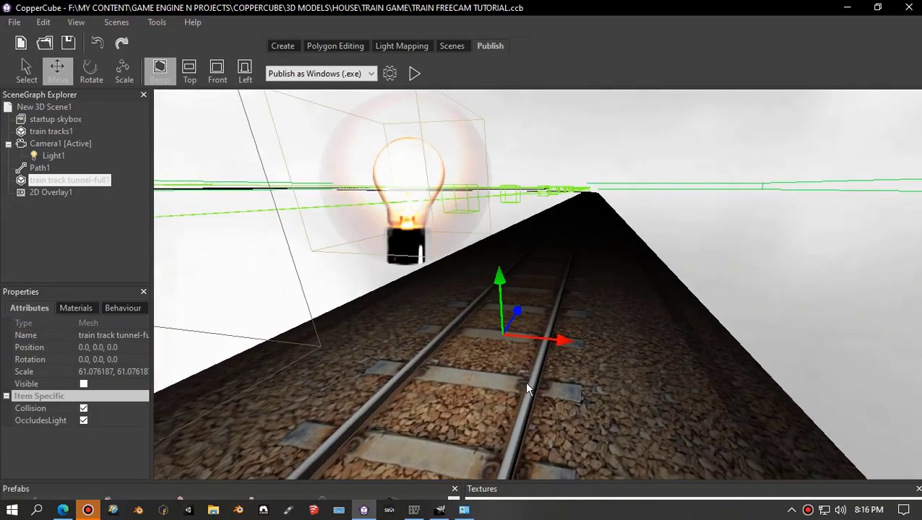
pyautogui.scroll(-4, 553, 376)
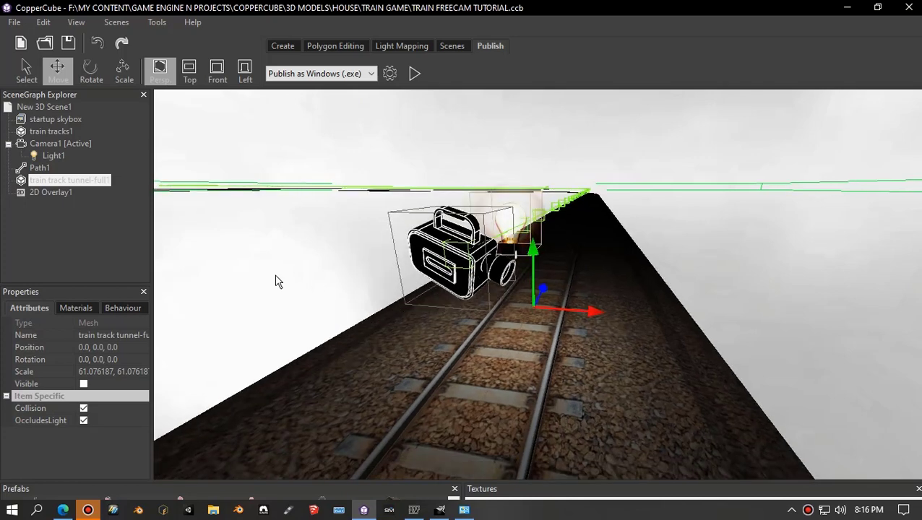
pyautogui.click(84, 385)
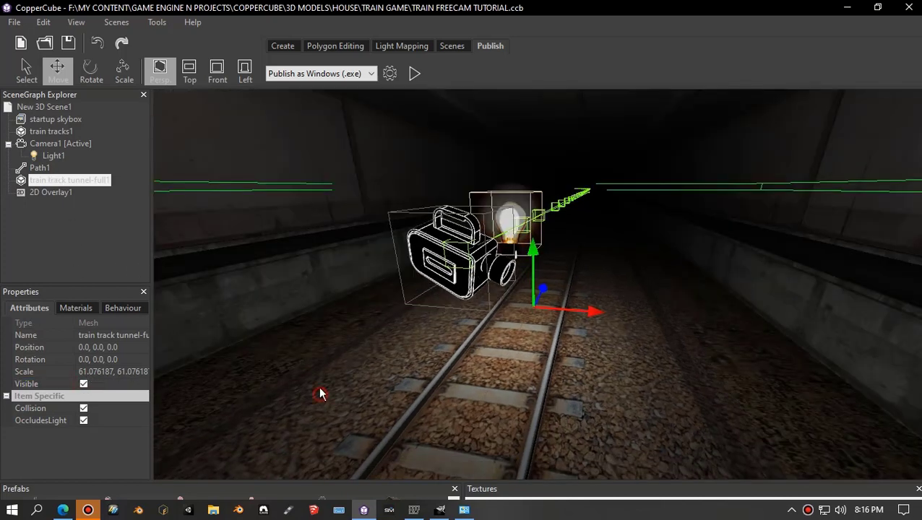
pyautogui.scroll(-3, 321, 394)
pyautogui.moveTo(294, 409)
pyautogui.mouseDown()
pyautogui.moveTo(444, 420)
pyautogui.moveTo(289, 413)
pyautogui.moveTo(300, 414)
pyautogui.mouseUp()
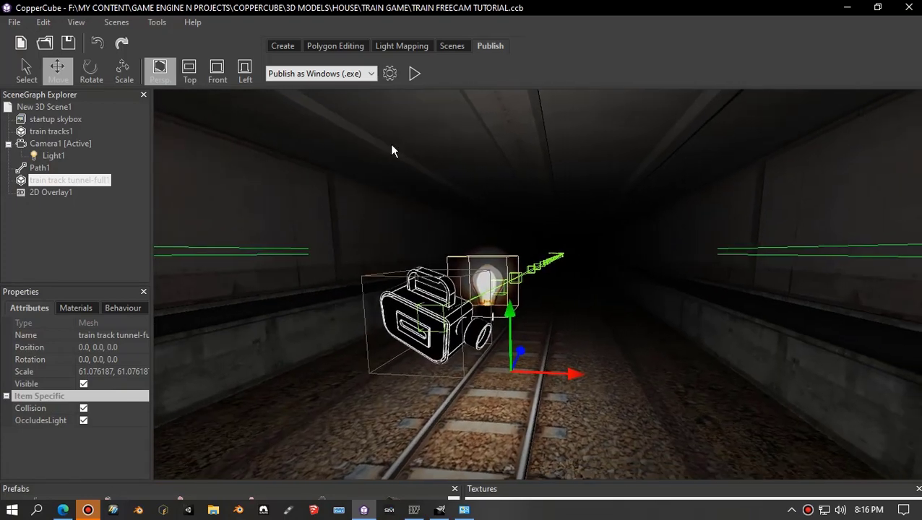
# Test the game as a Windows build, travelling along the tracks and looking around the tunnel, and end the test
pyautogui.click(414, 73)
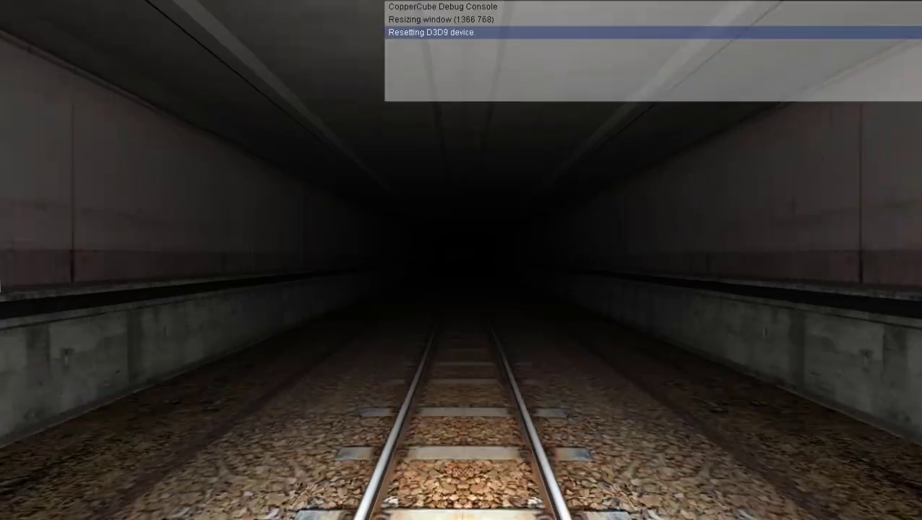
pyautogui.press('w')
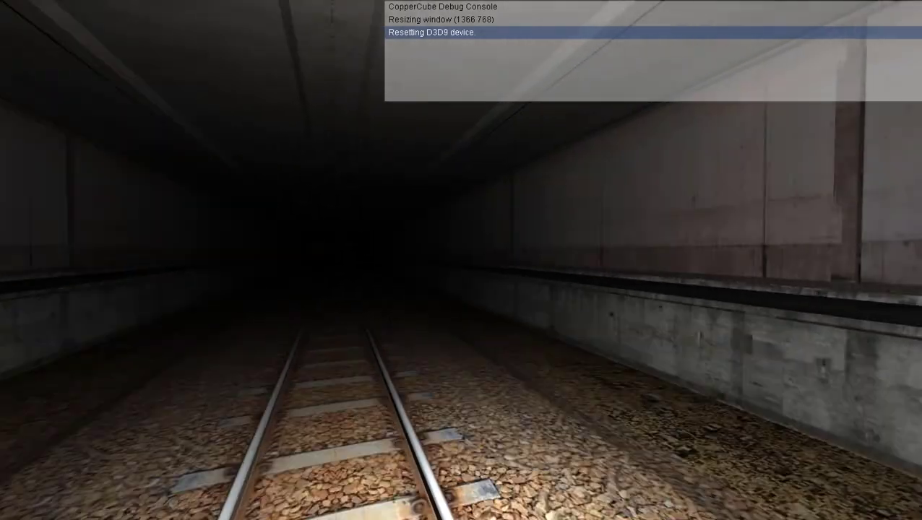
pyautogui.press('w')
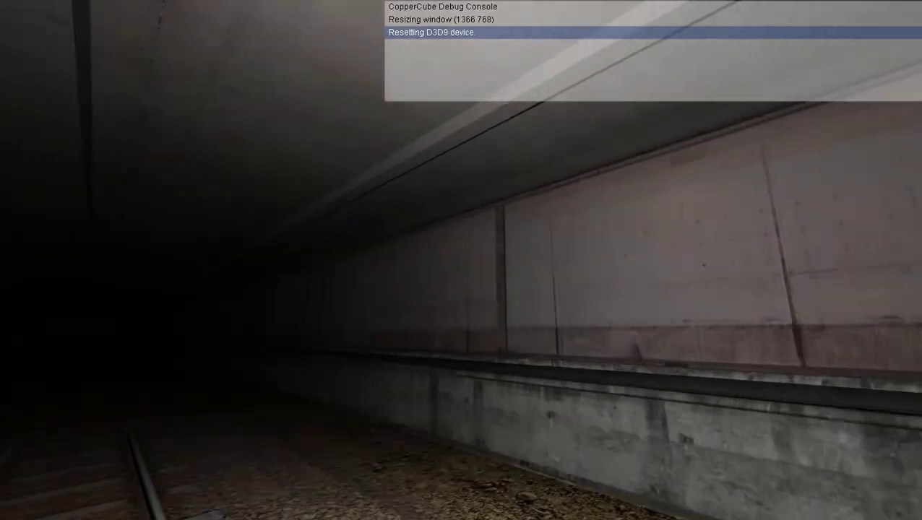
pyautogui.press('w')
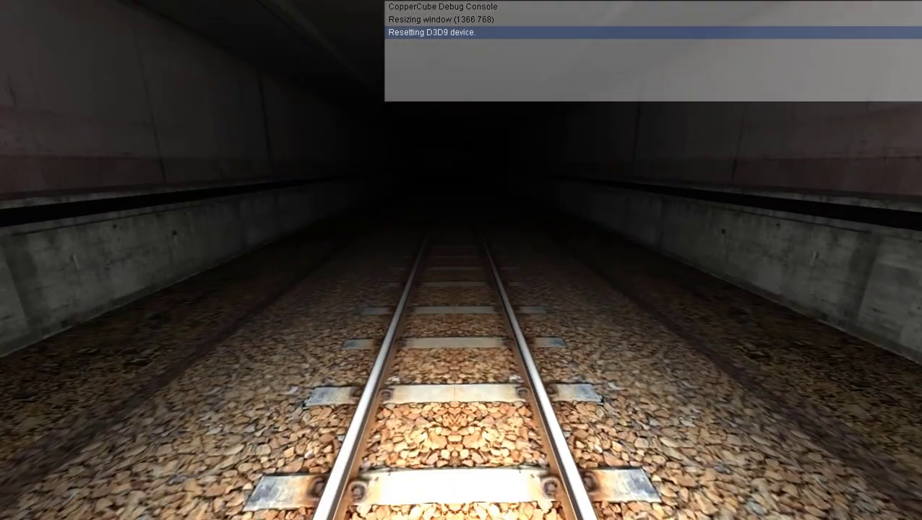
pyautogui.press('w')
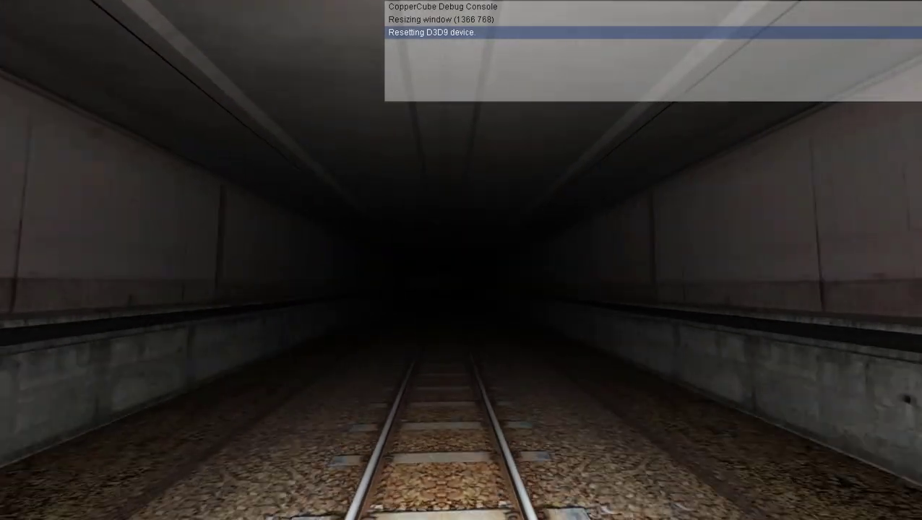
pyautogui.moveTo(461, 261)
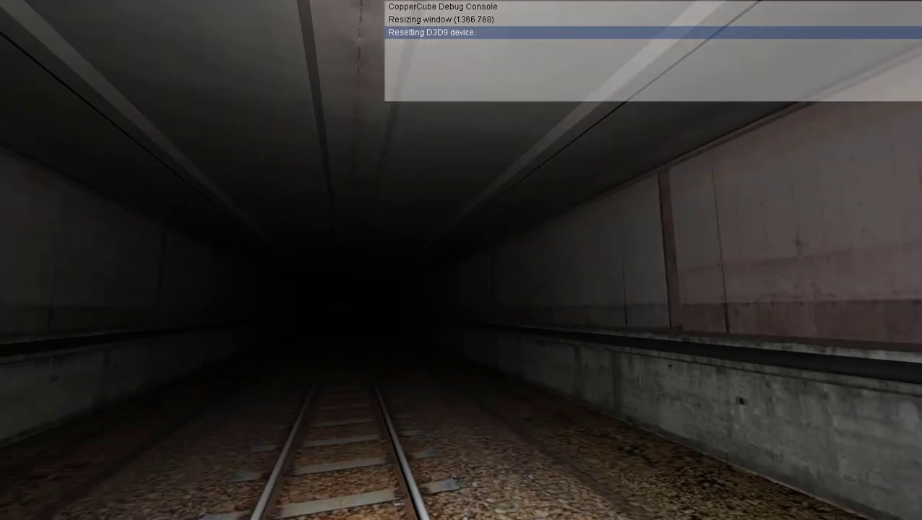
pyautogui.press('w')
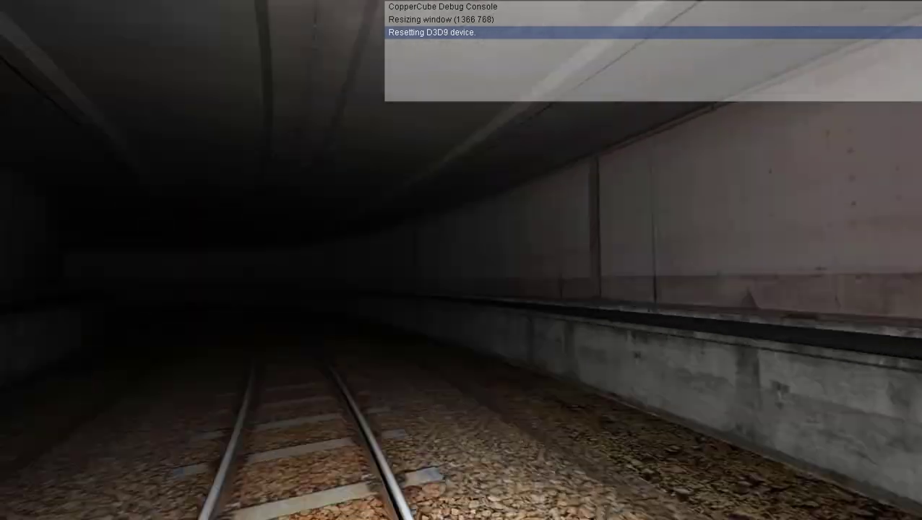
pyautogui.press('w')
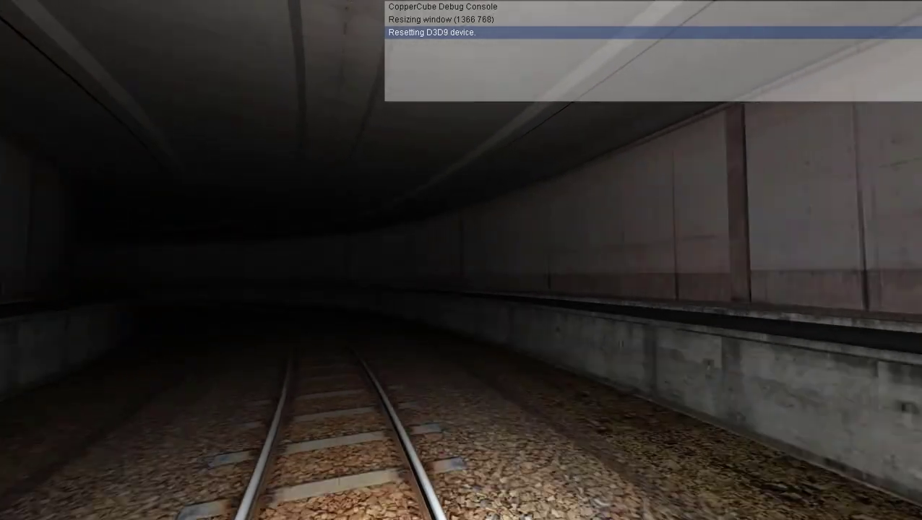
pyautogui.press('w')
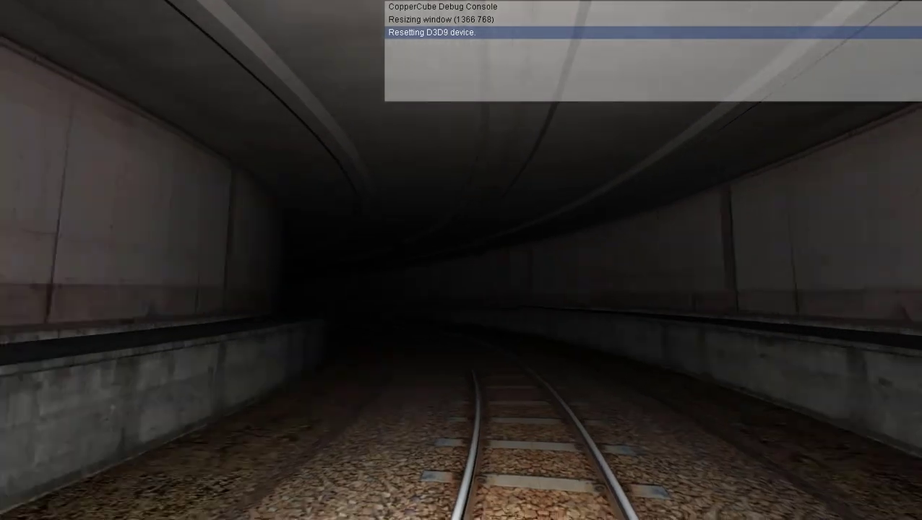
pyautogui.press('w')
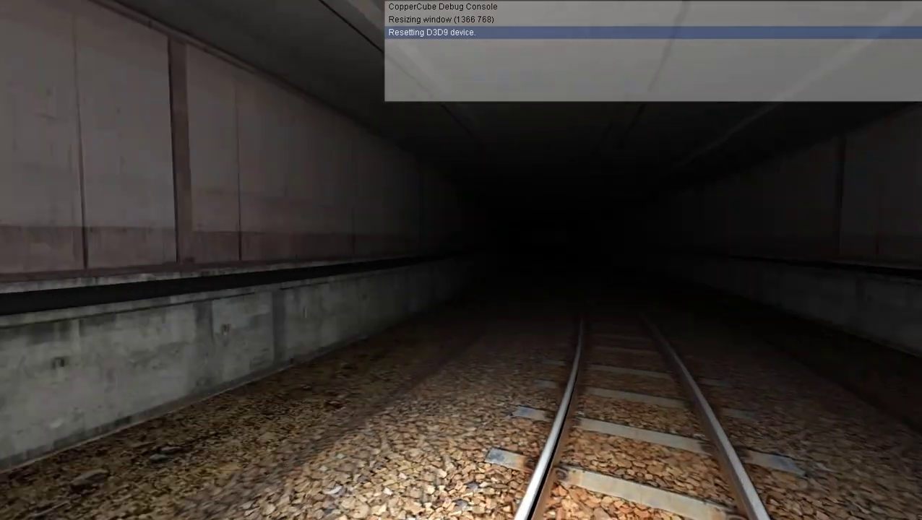
pyautogui.press('w')
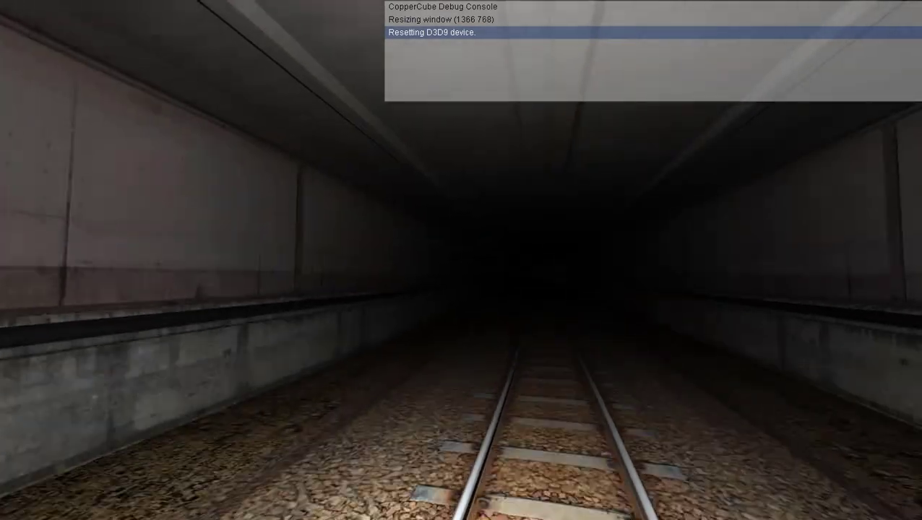
pyautogui.press('w')
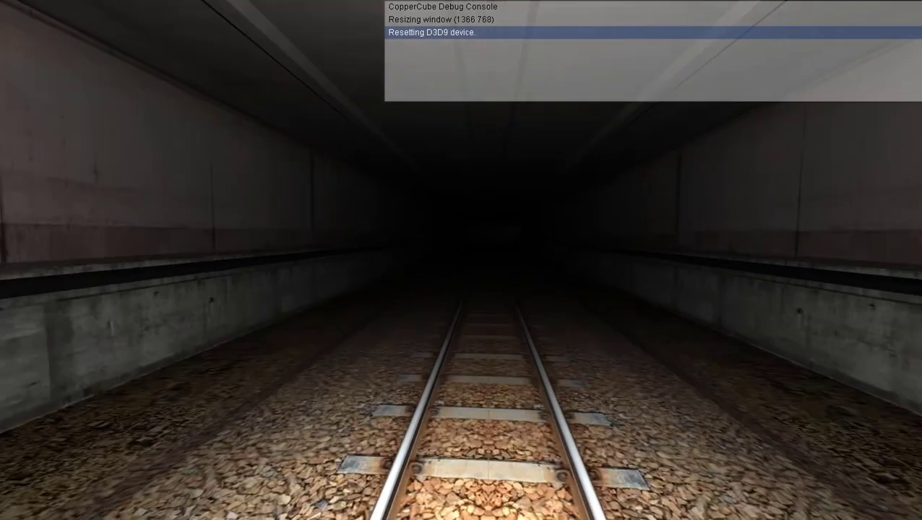
pyautogui.press('w')
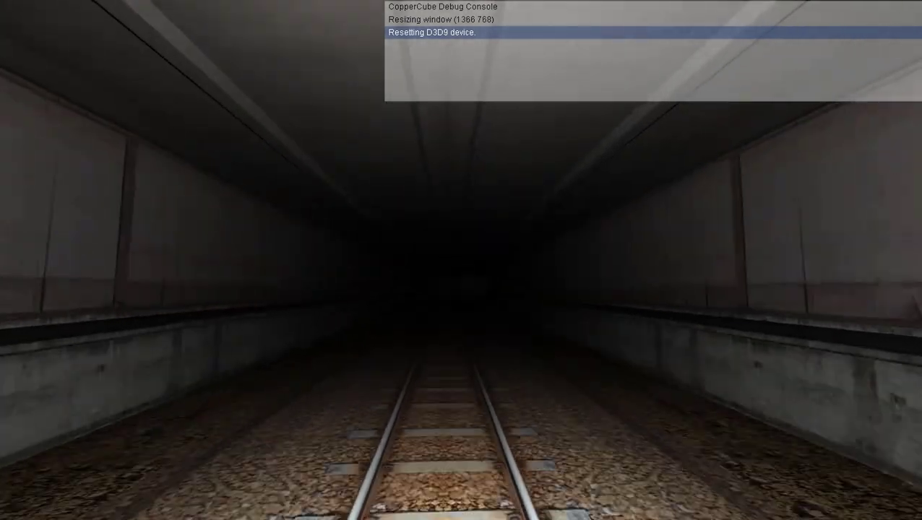
pyautogui.press('w')
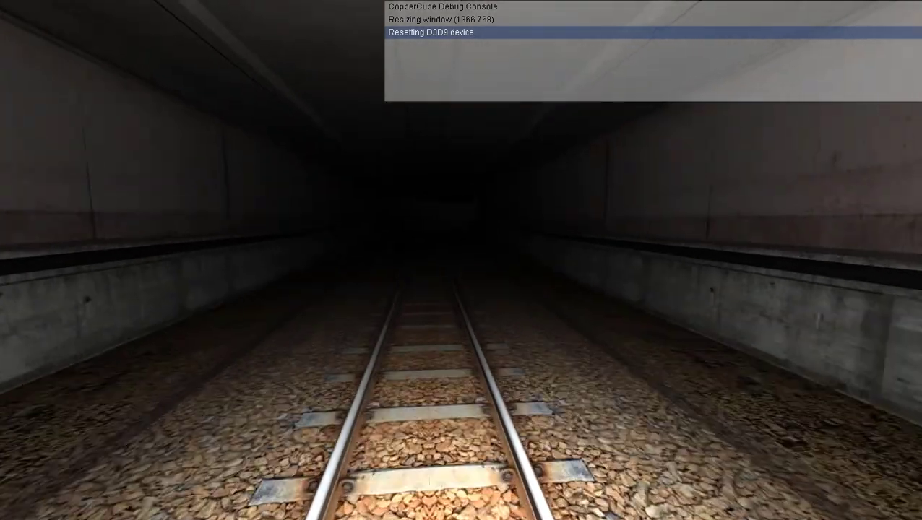
pyautogui.press('w')
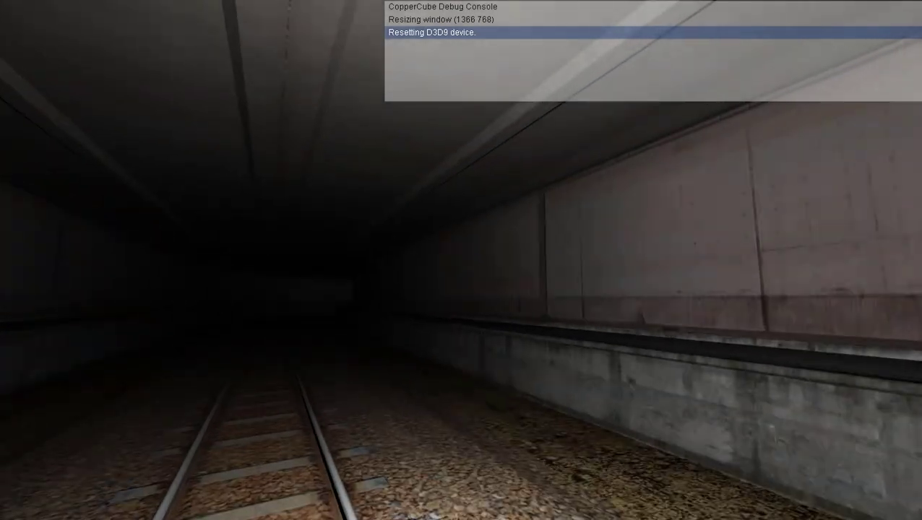
pyautogui.press('w')
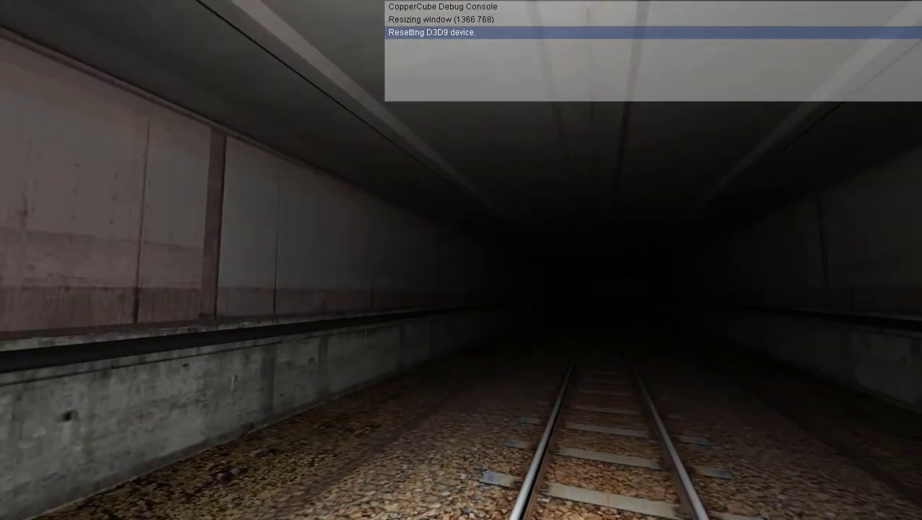
pyautogui.press('w')
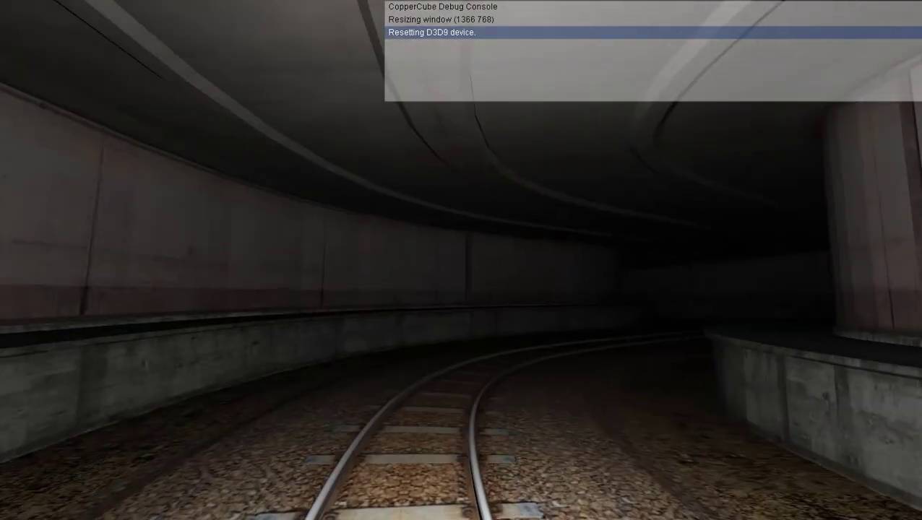
pyautogui.press('w')
pyautogui.press('w')
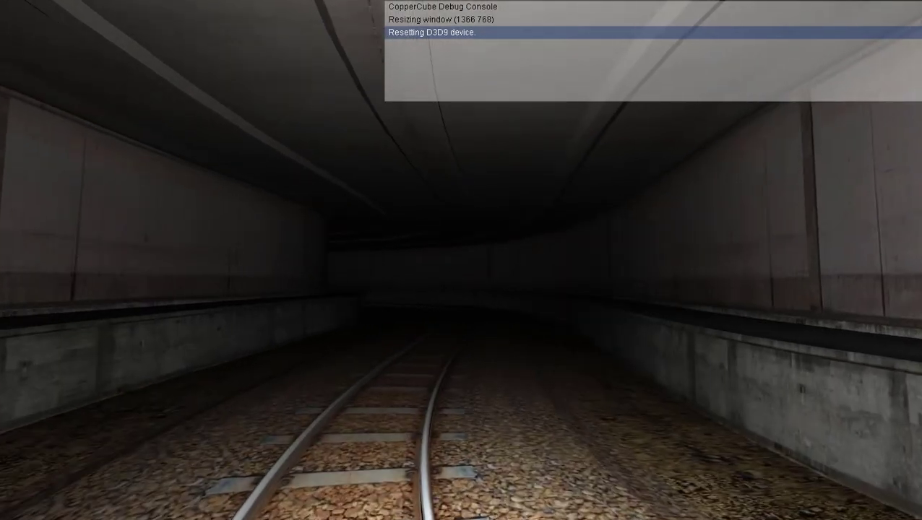
pyautogui.press('Up')
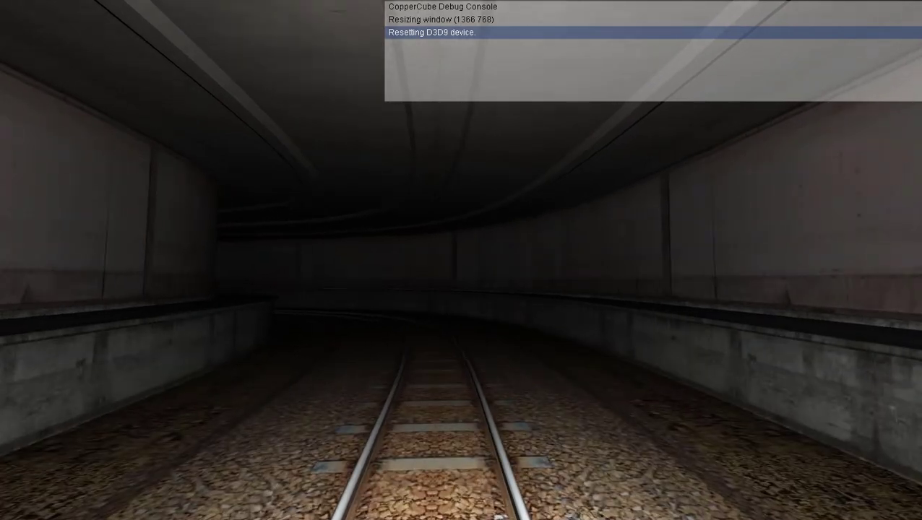
pyautogui.press('Up')
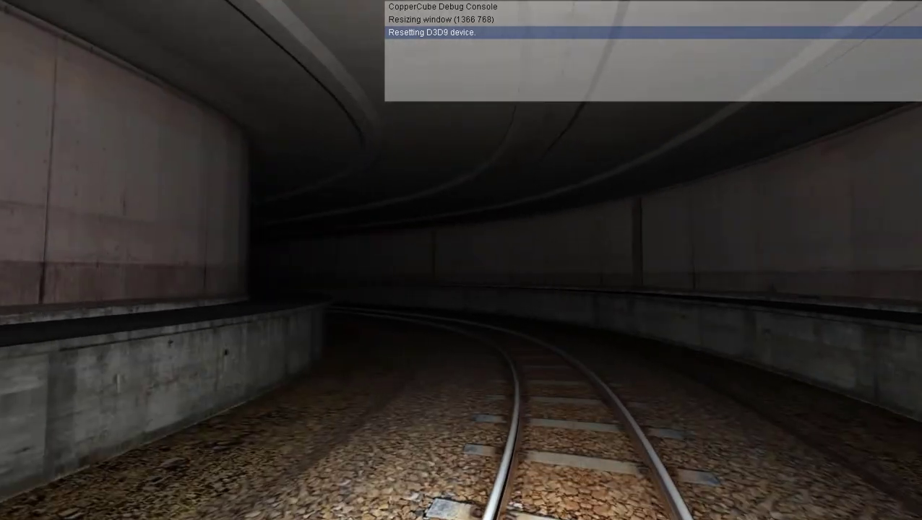
pyautogui.press('Up')
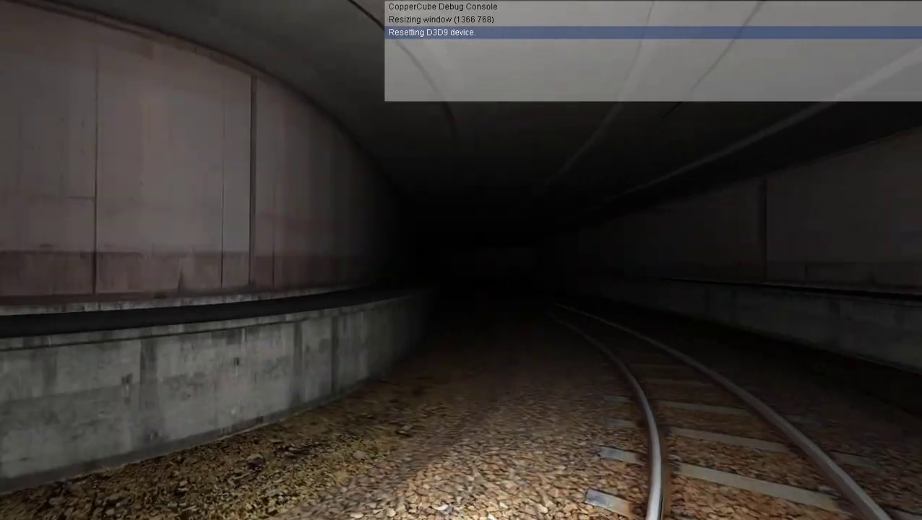
pyautogui.press('Up')
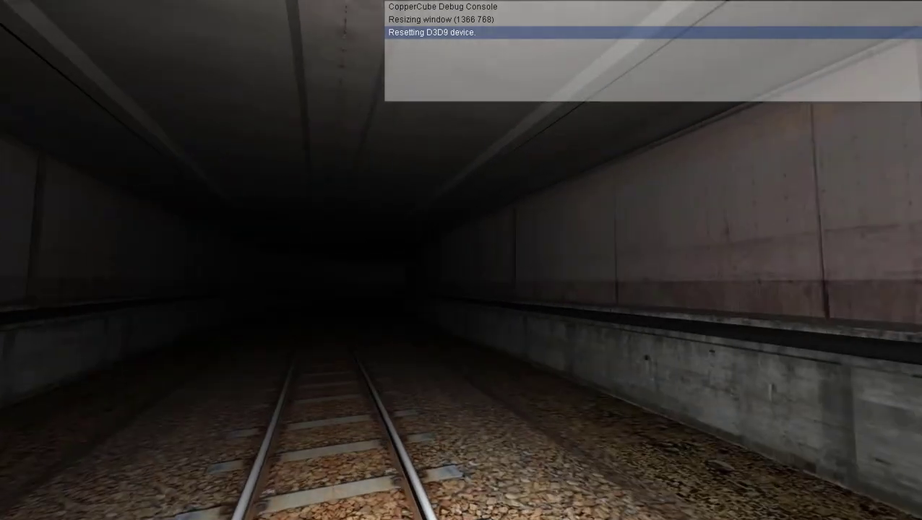
pyautogui.press('w')
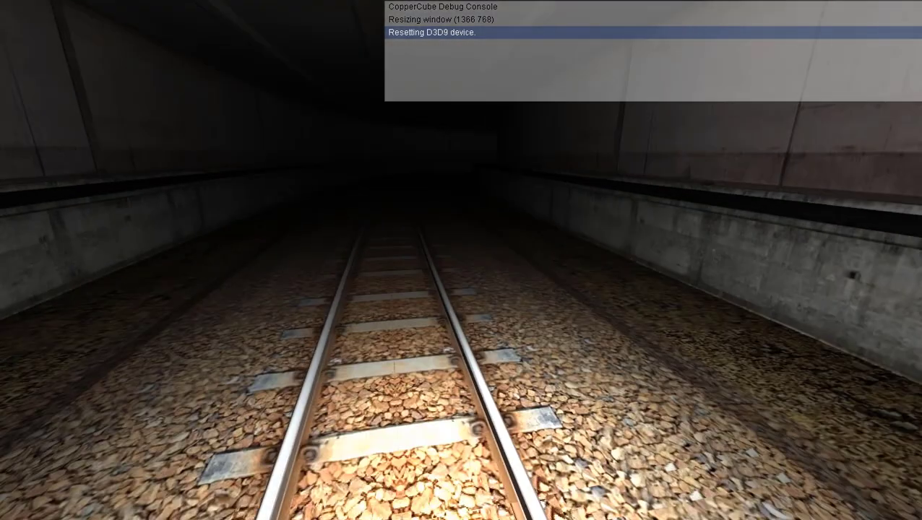
pyautogui.press('Up')
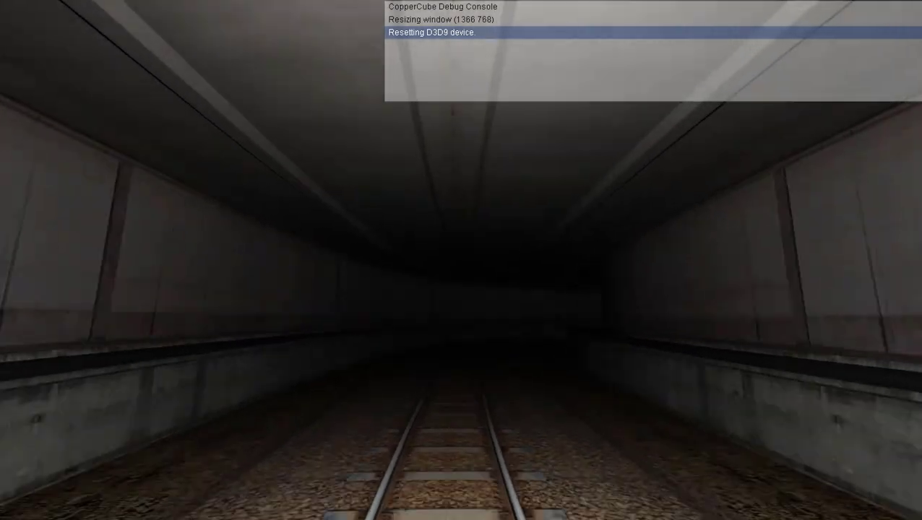
pyautogui.press('Up')
pyautogui.press('Right')
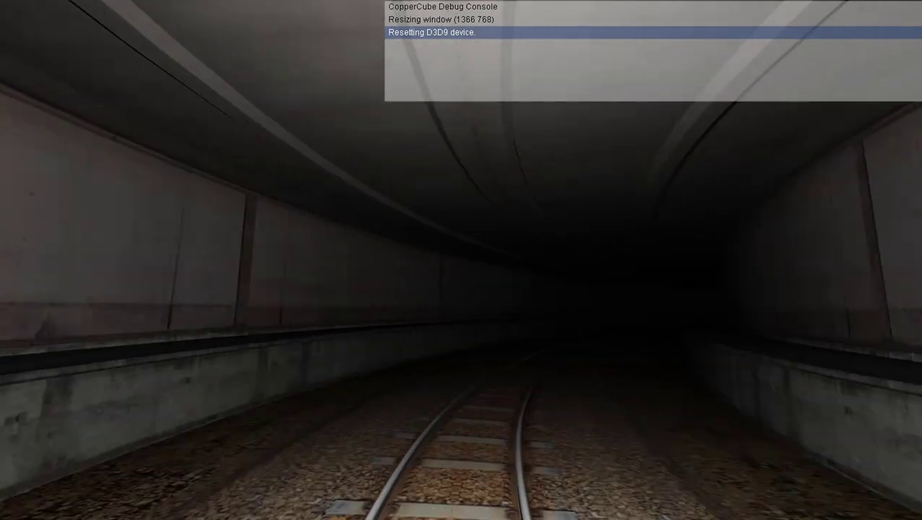
pyautogui.press('Up')
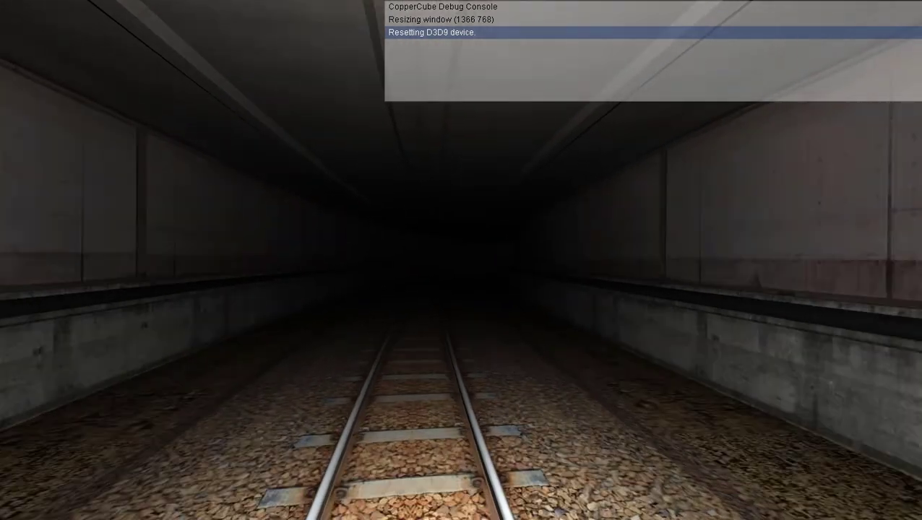
pyautogui.press('Up')
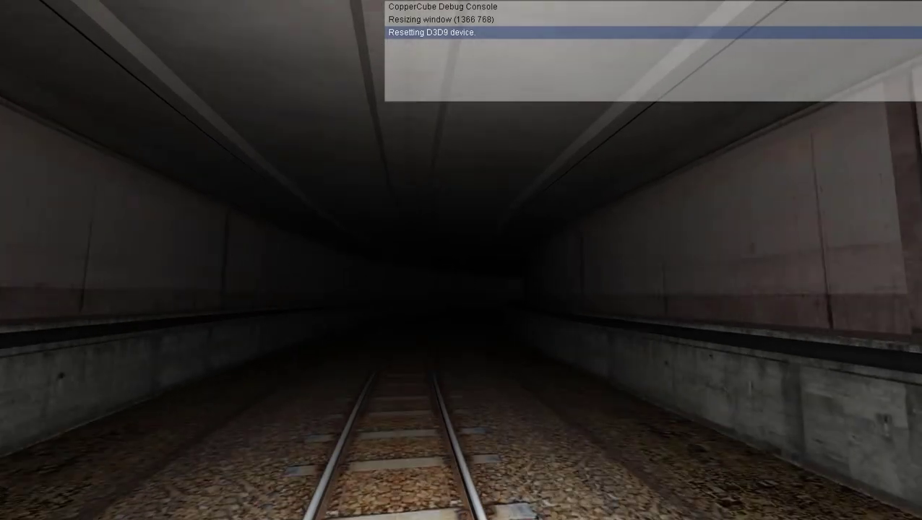
pyautogui.press('Up')
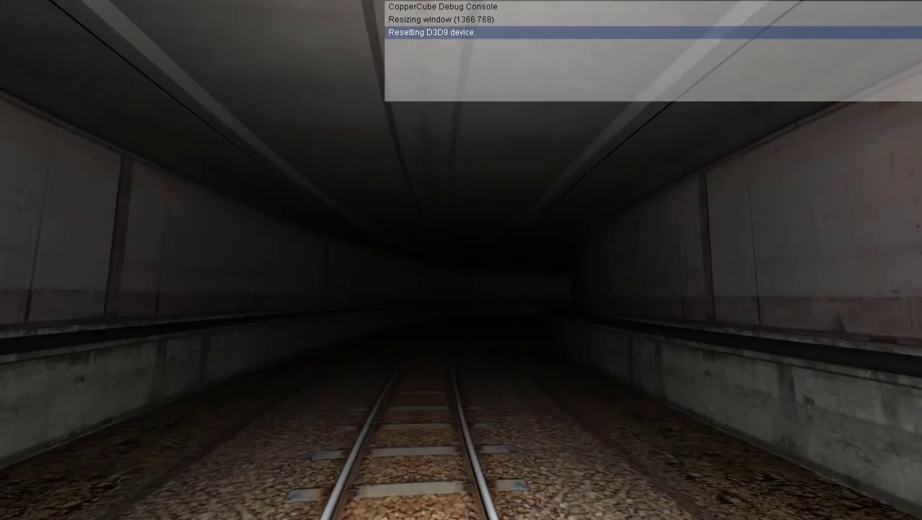
pyautogui.press('Escape')
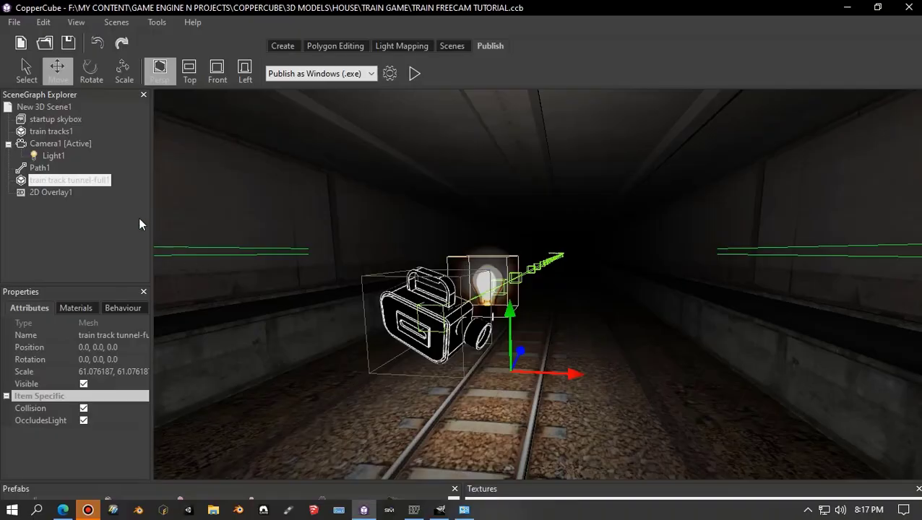
# Turn off background drawing for the 2D overlay
pyautogui.click(60, 194)
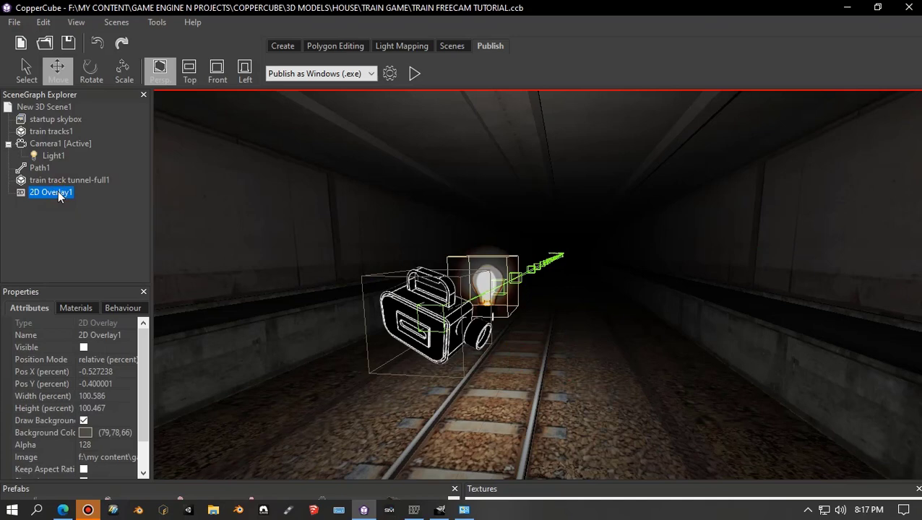
pyautogui.click(84, 422)
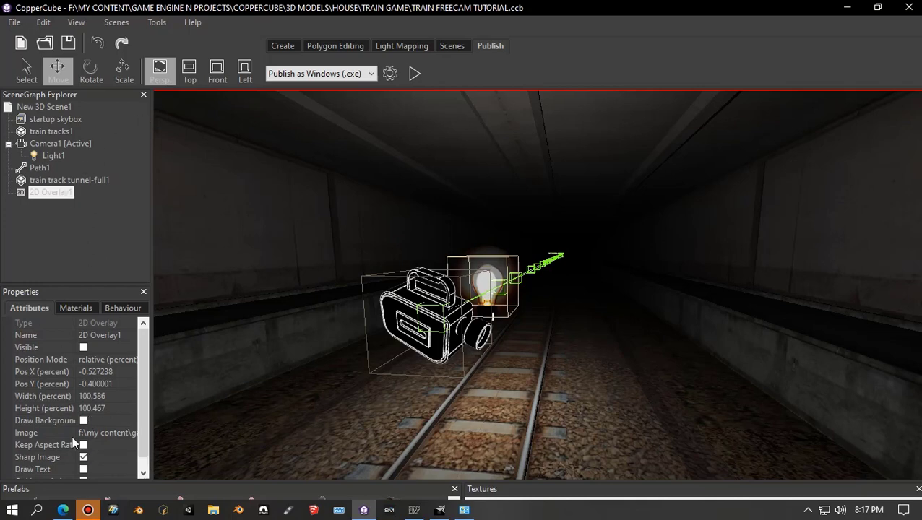
# Make the 2D overlay visible and check how it darkens the tunnel and track scene
pyautogui.click(83, 348)
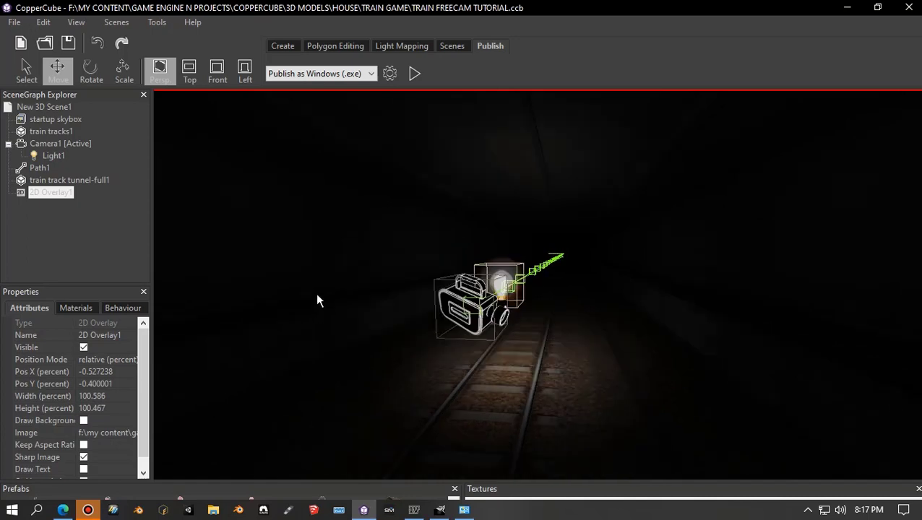
pyautogui.scroll(-3, 316, 293)
pyautogui.moveTo(401, 289); pyautogui.dragTo(387, 418, button='middle')
pyautogui.moveTo(388, 426); pyautogui.dragTo(375, 308)
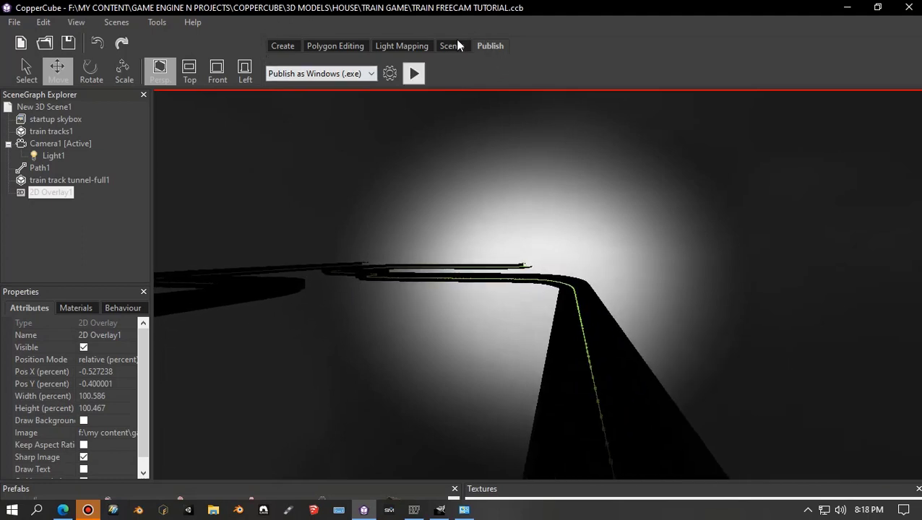
# Enable the Vignette post effect for the scene and hide the 2D overlay
pyautogui.click(421, 48)
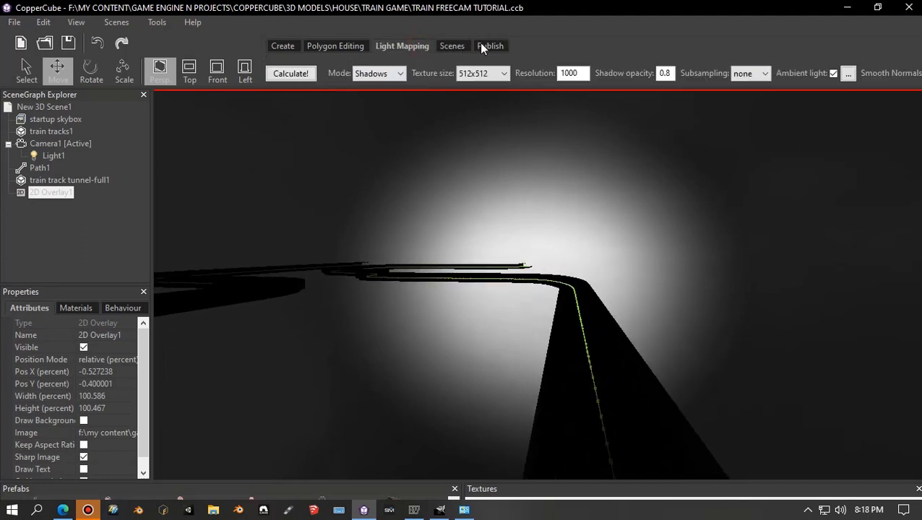
pyautogui.click(453, 46)
pyautogui.click(602, 84)
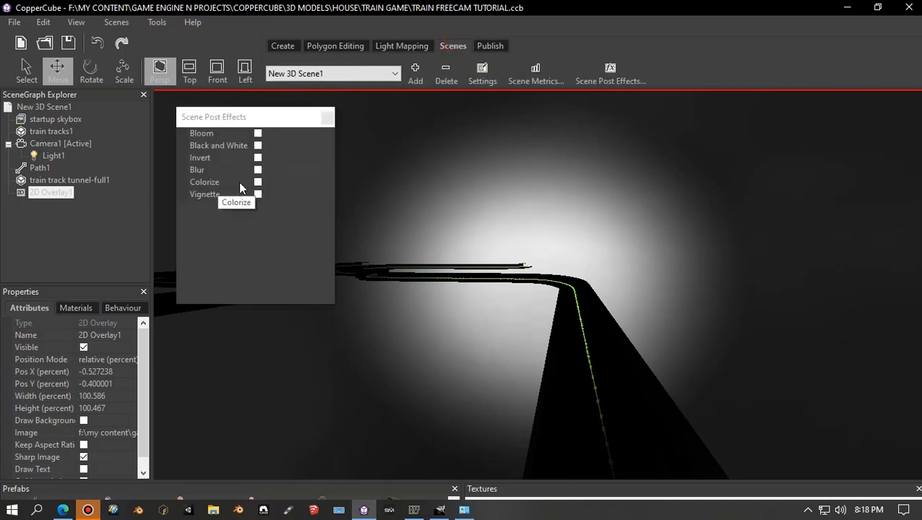
pyautogui.click(257, 196)
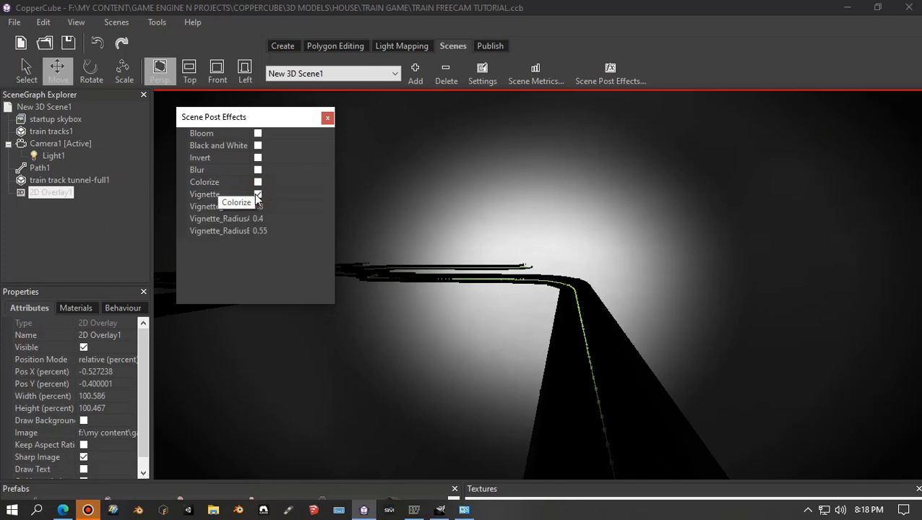
pyautogui.click(84, 348)
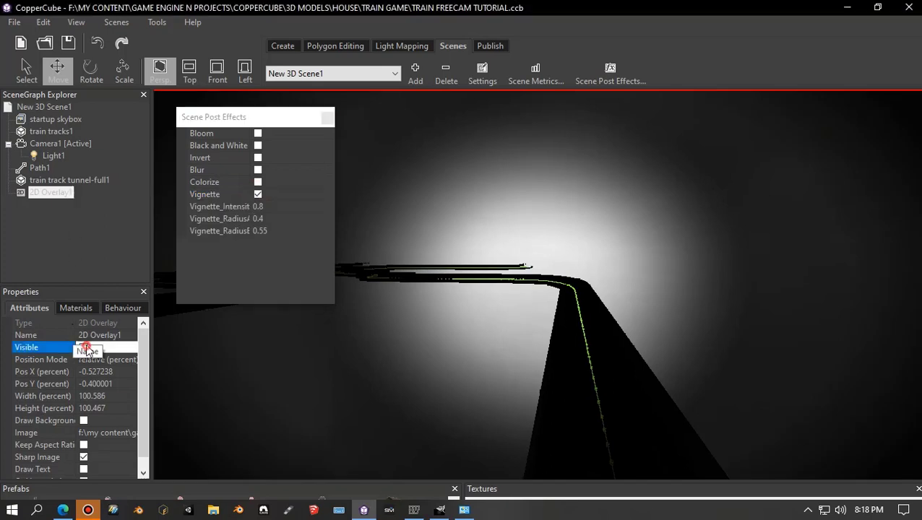
# Set the vignette's RadiusB to 0.3 and its RadiusA to 0.2
pyautogui.click(264, 232)
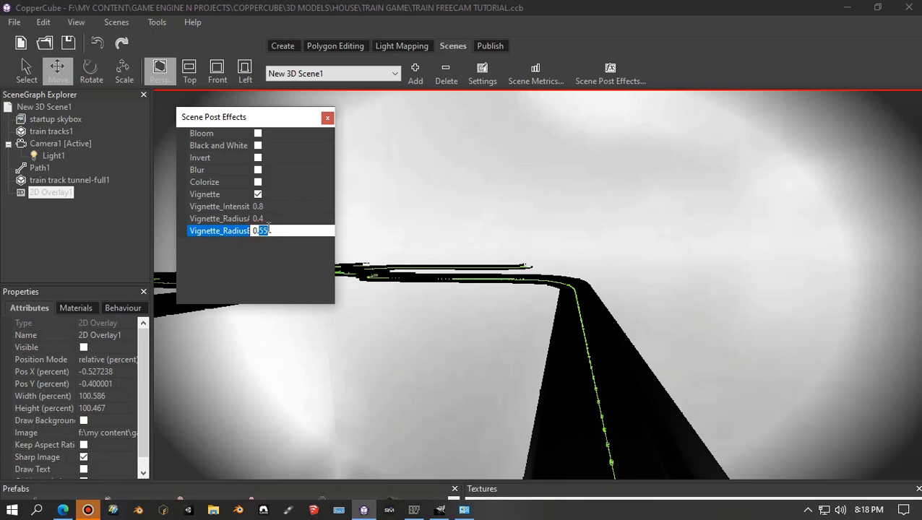
pyautogui.write('0.3')
pyautogui.press('Return')
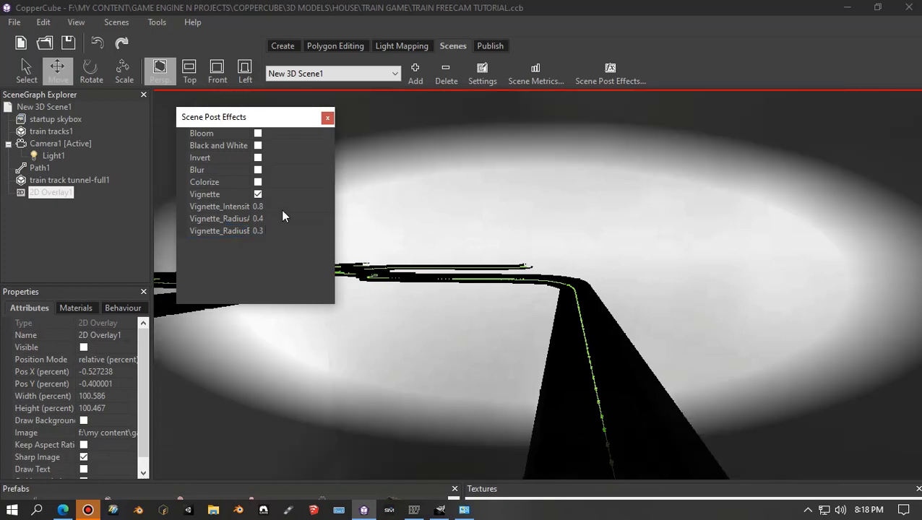
pyautogui.click(261, 221)
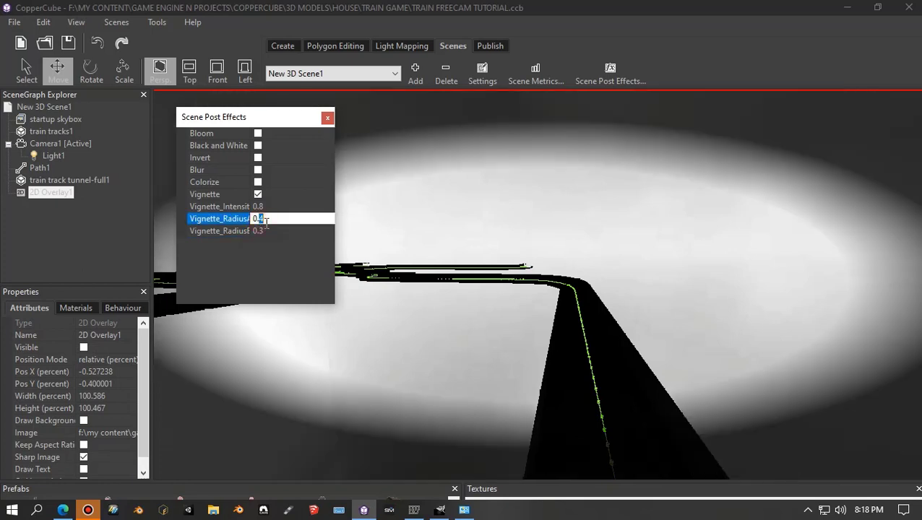
pyautogui.press('Return')
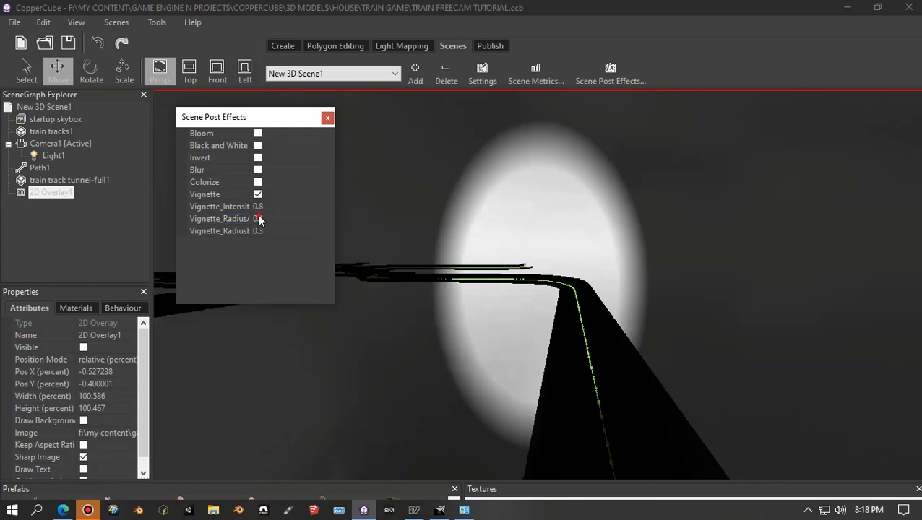
pyautogui.click(259, 219)
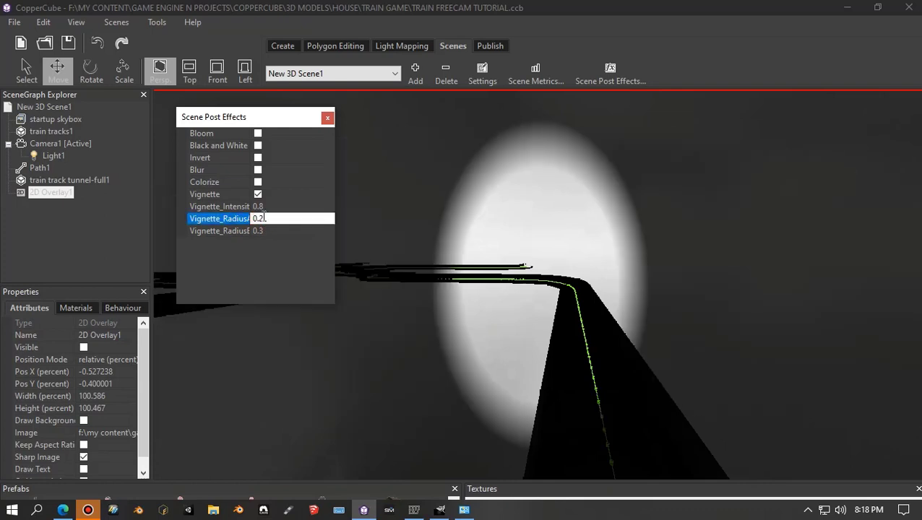
pyautogui.press('Return')
# Try a vignette RadiusB of 0.2, and set it back to 0.3
pyautogui.click(263, 231)
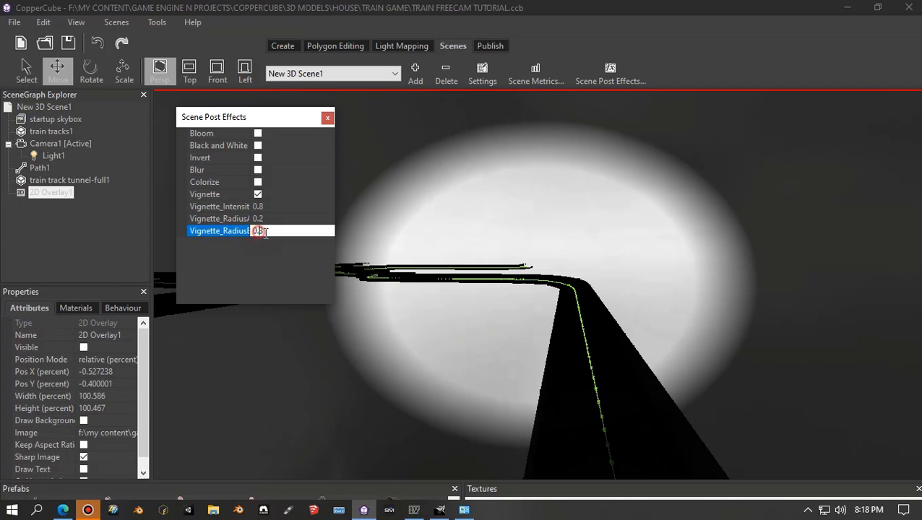
pyautogui.write('2')
pyautogui.press('Return')
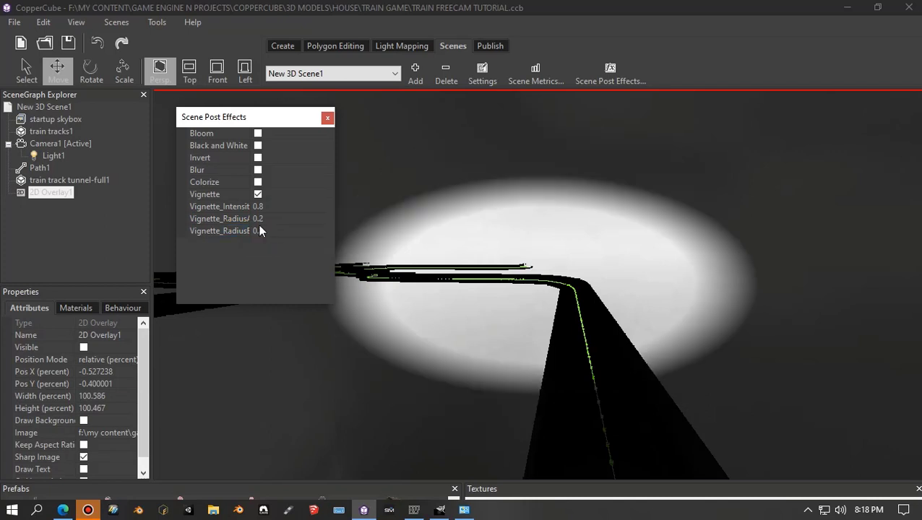
pyautogui.click(262, 231)
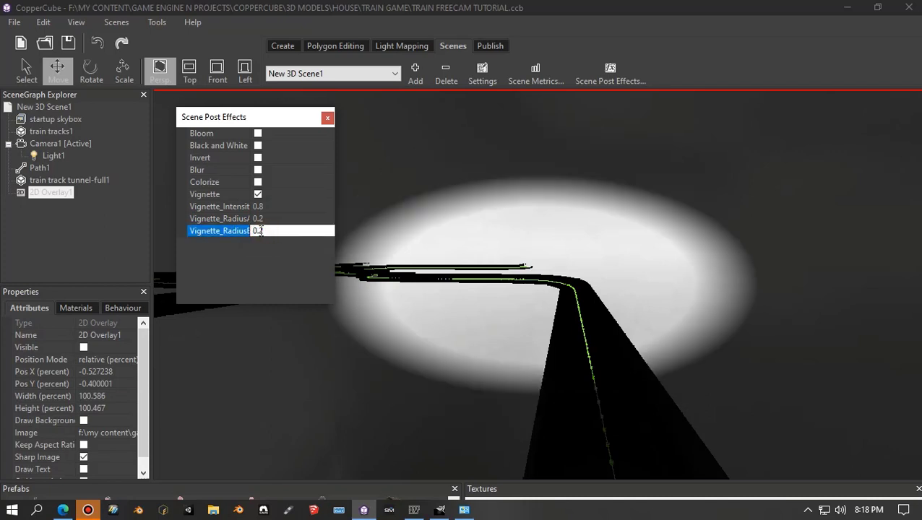
pyautogui.press('Return')
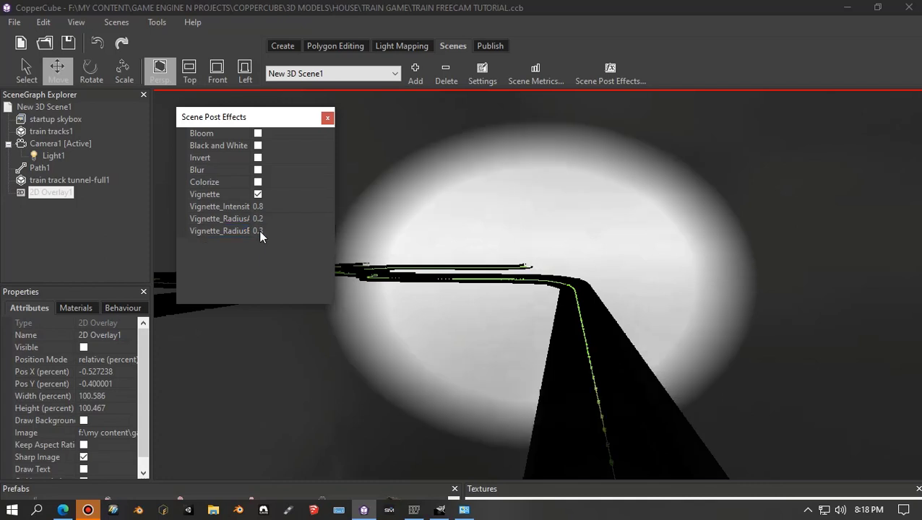
# Set the vignette's RadiusA to 0.15
pyautogui.click(257, 218)
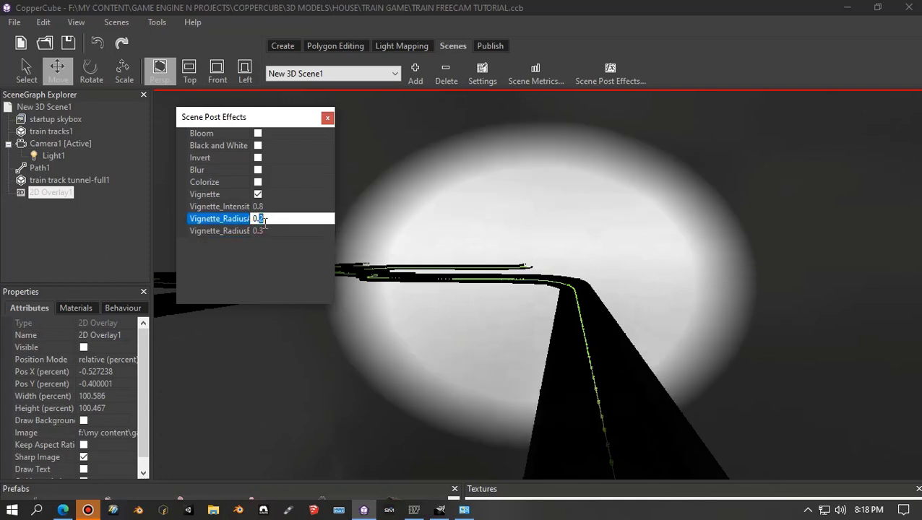
pyautogui.write('0.15')
pyautogui.press('Return')
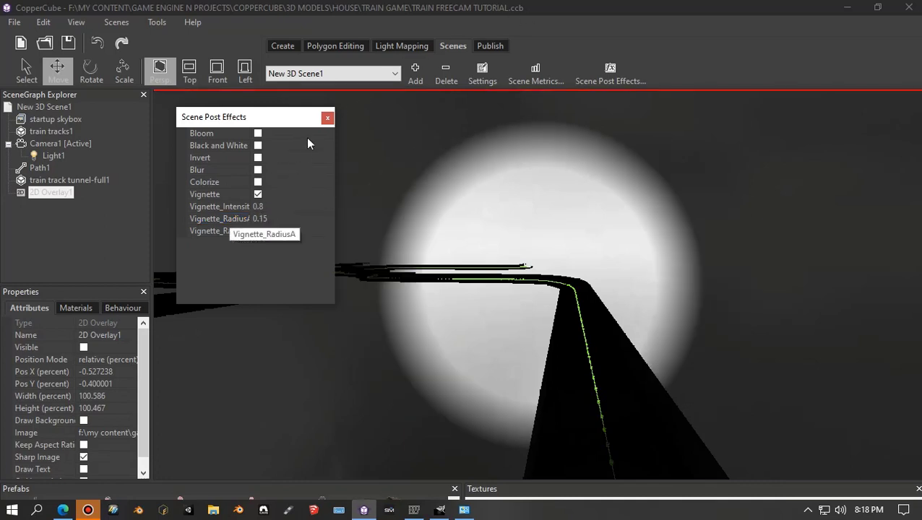
# Start a Windows test build, open the CopperCube Pro purchase page from the post effects notice, and close that page
pyautogui.click(493, 46)
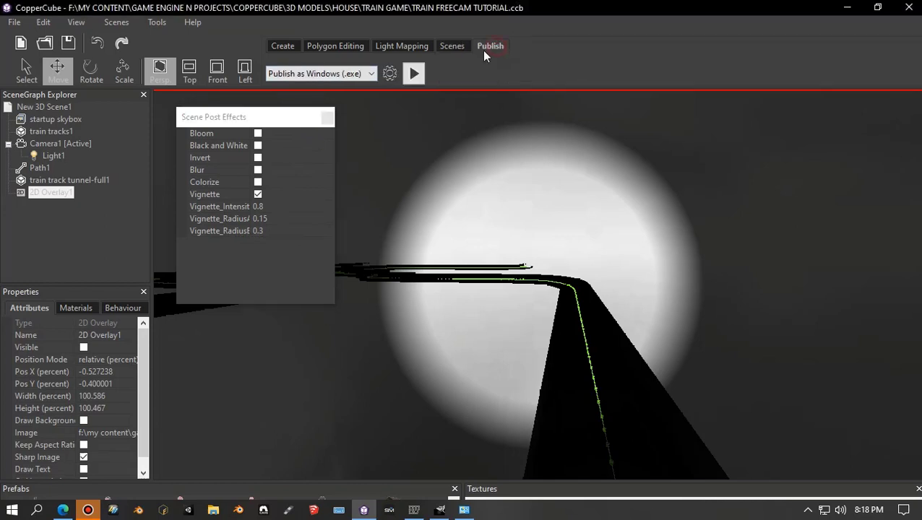
pyautogui.click(415, 75)
pyautogui.click(463, 290)
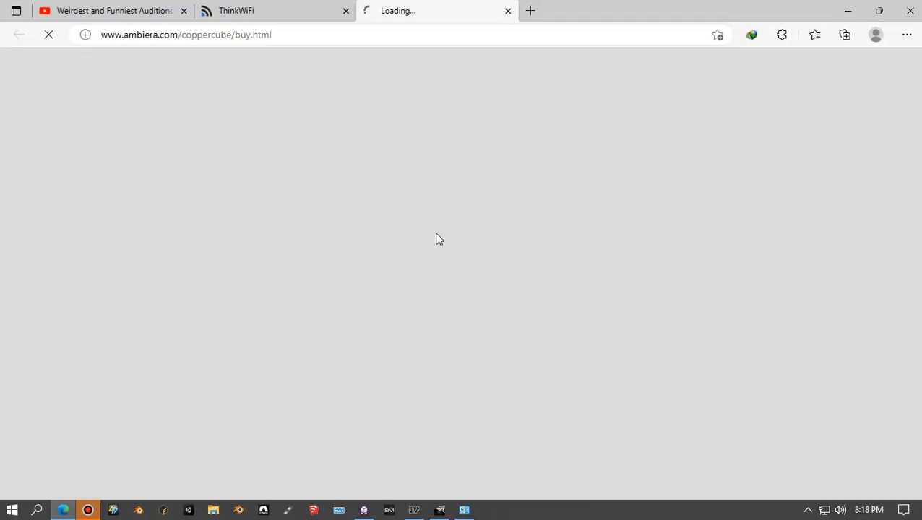
pyautogui.click(508, 11)
pyautogui.click(509, 11)
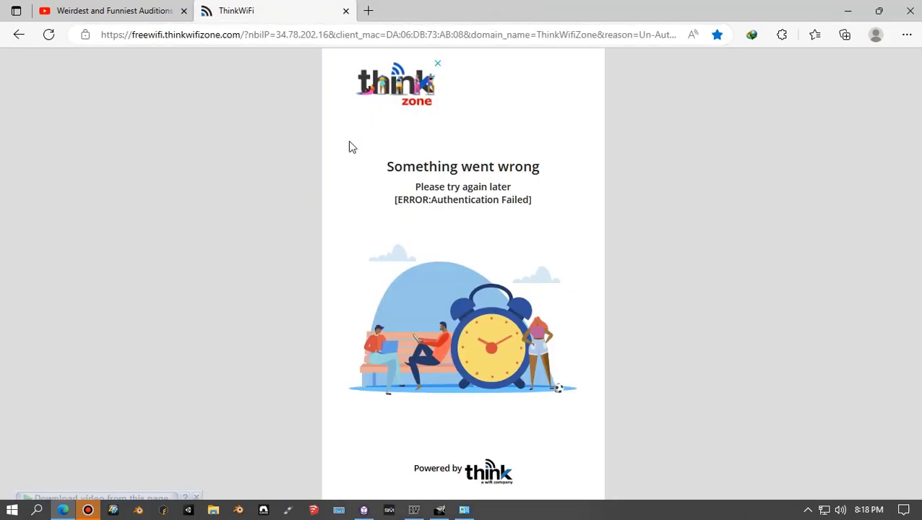
# View the overlay image in GIMP, switch back to CopperCube, and run and end the game test with post effects disabled
pyautogui.click(443, 511)
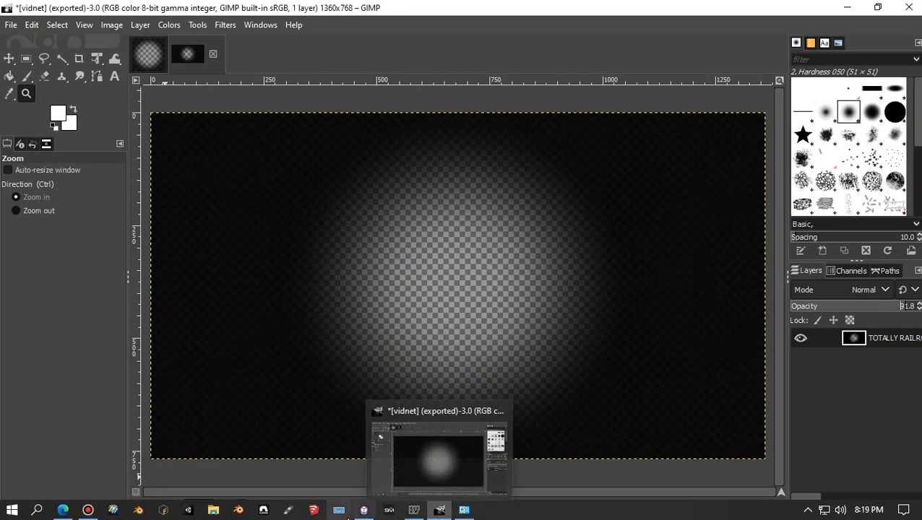
pyautogui.click(371, 479)
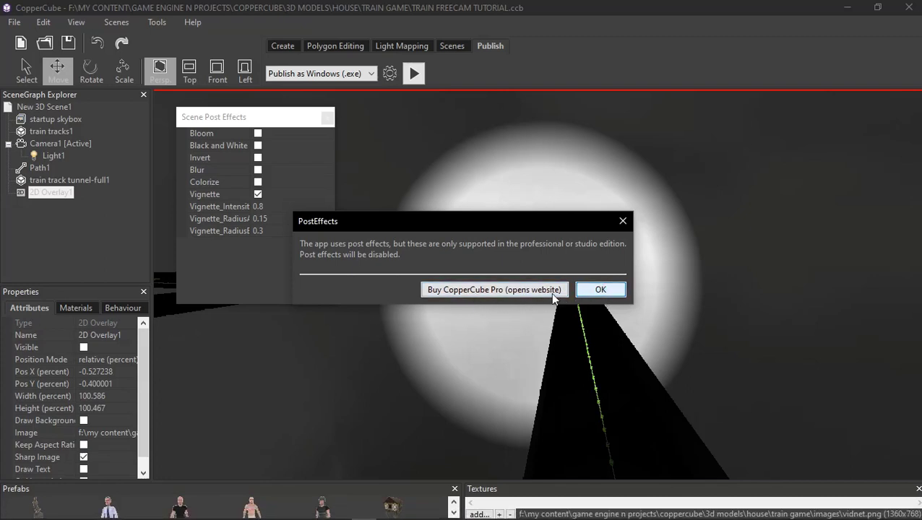
pyautogui.click(601, 289)
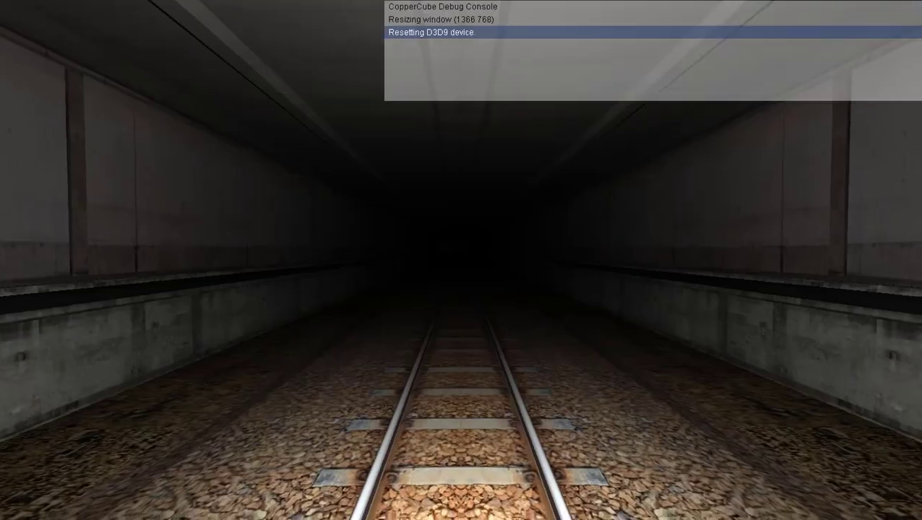
pyautogui.press('Escape')
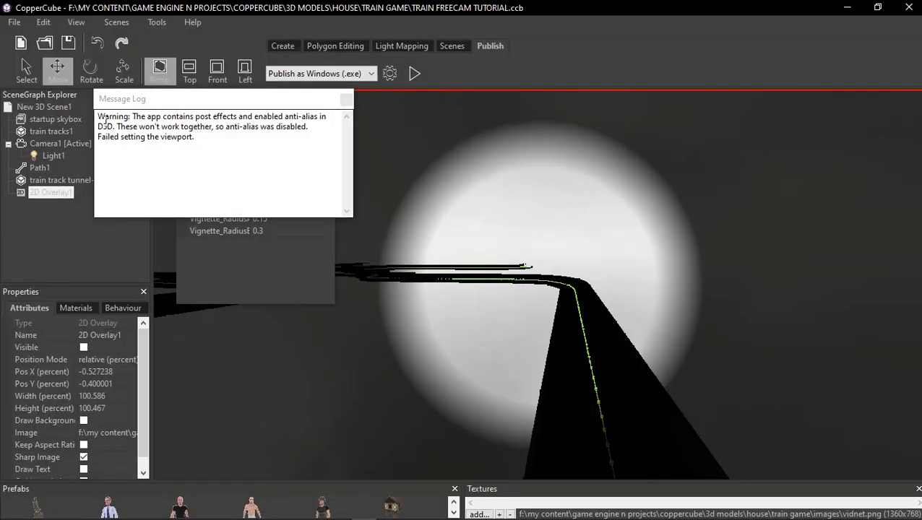
# Read the message log's warning about post effects, and close the log and the scene post effects settings
pyautogui.moveTo(99, 116); pyautogui.dragTo(283, 149)
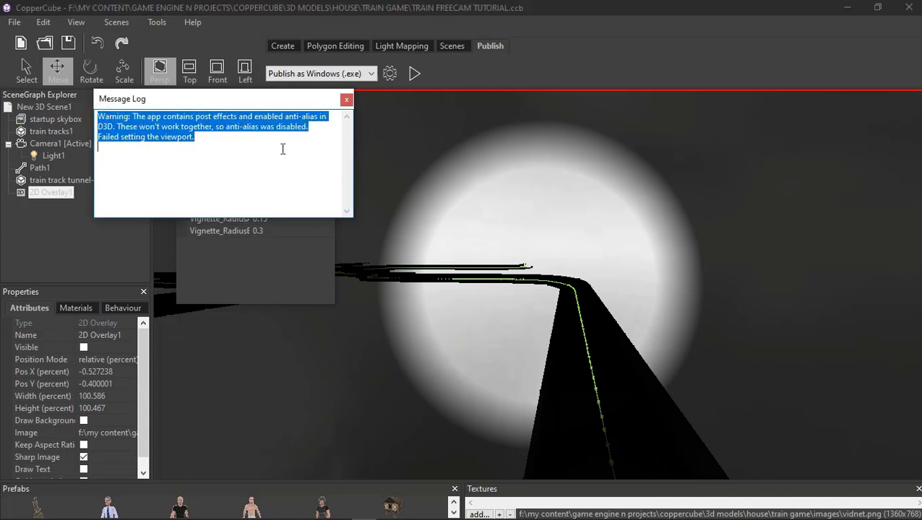
pyautogui.click(346, 100)
pyautogui.click(328, 117)
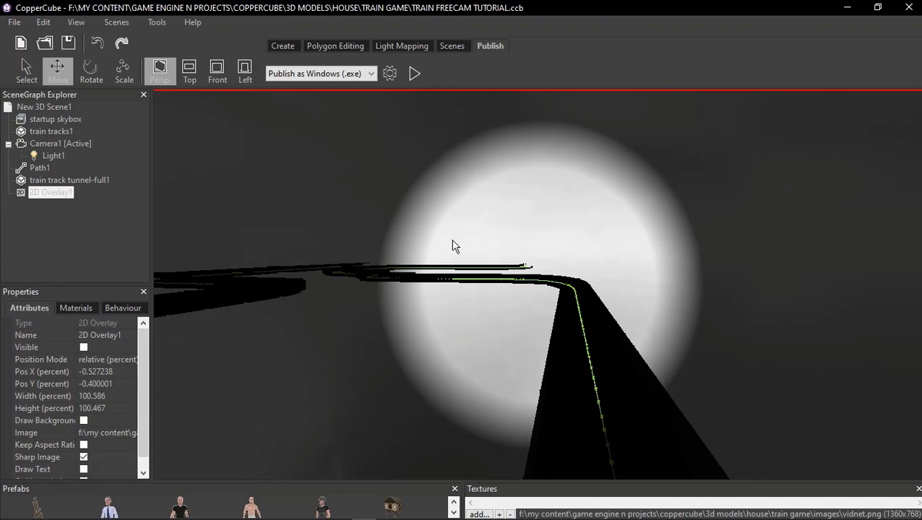
# Turn off the scene's Vignette post effect and close the post effects settings
pyautogui.click(394, 46)
pyautogui.click(450, 45)
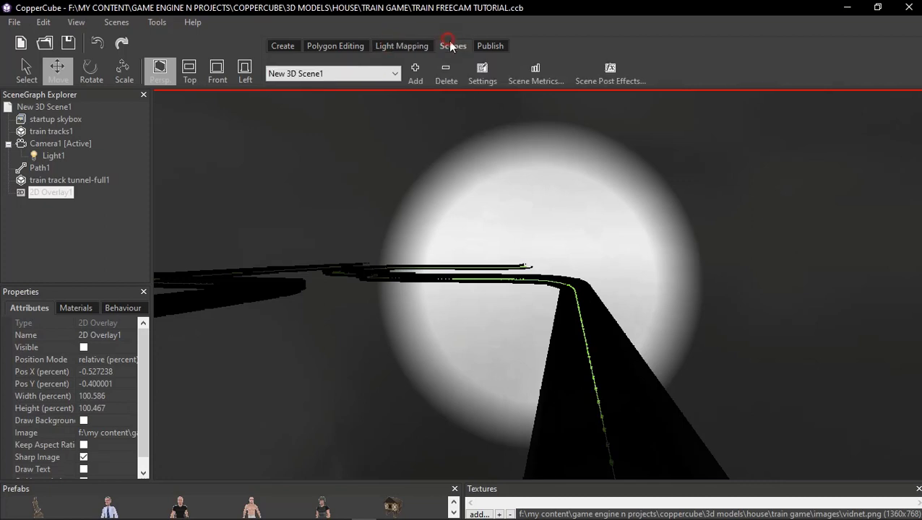
pyautogui.click(596, 81)
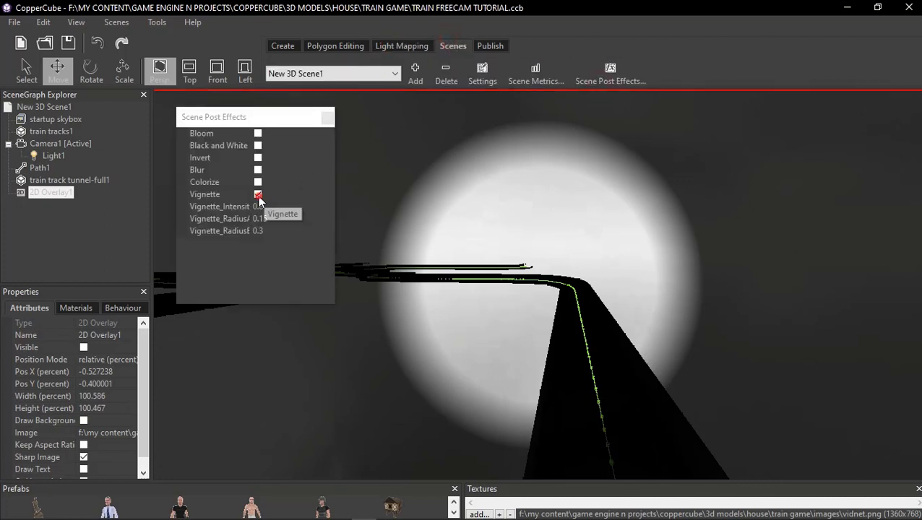
pyautogui.click(258, 195)
pyautogui.click(327, 119)
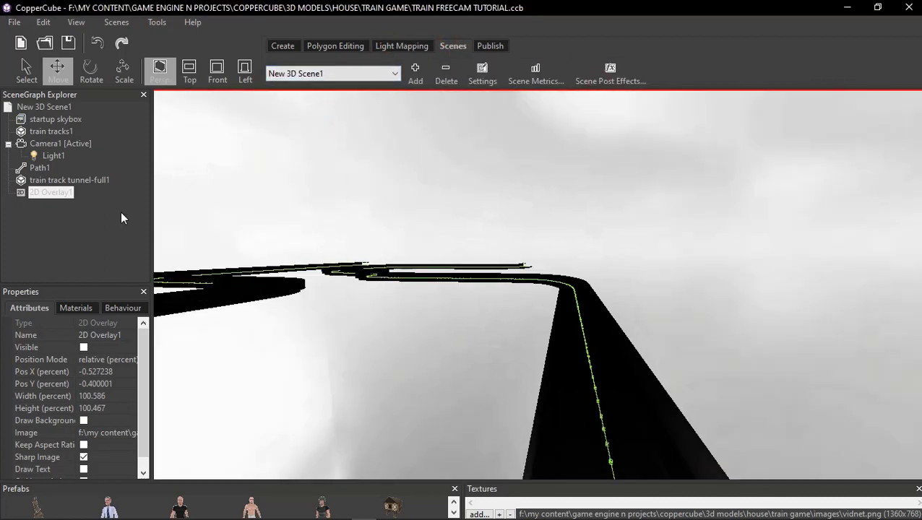
# Show the 2D overlay again, test the game as a Windows build inside the tunnel, and end the test
pyautogui.click(83, 348)
pyautogui.scroll(-10, 362, 237)
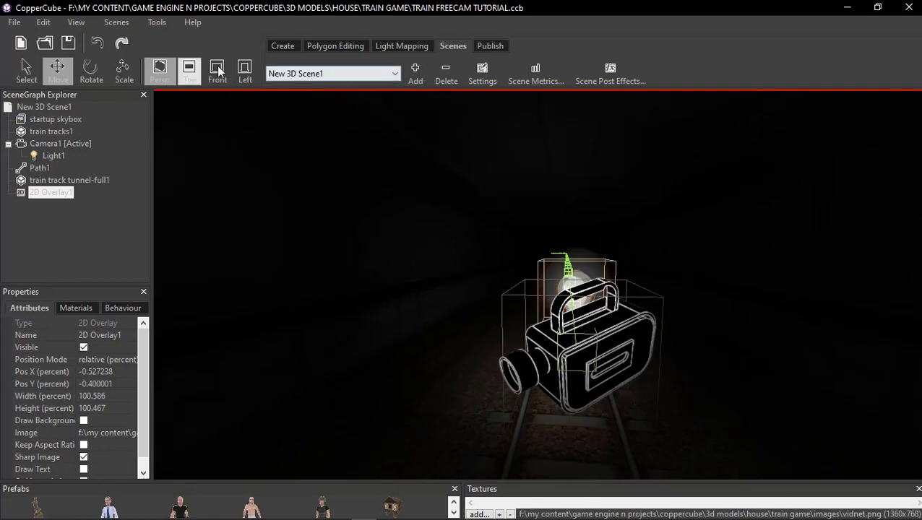
pyautogui.click(489, 47)
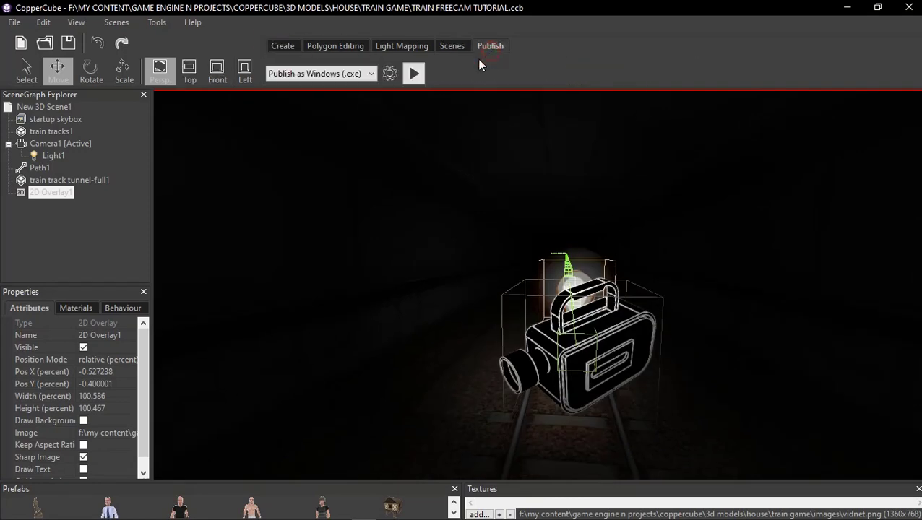
pyautogui.click(420, 76)
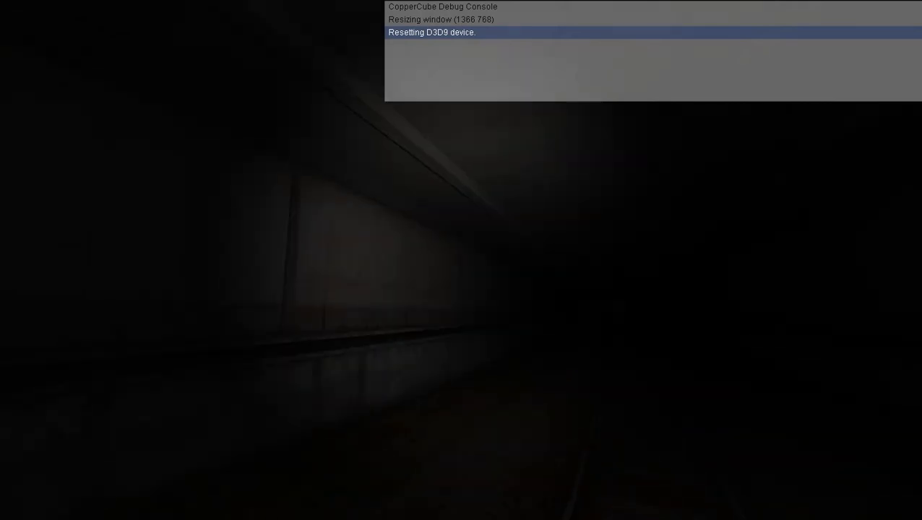
pyautogui.press('Escape')
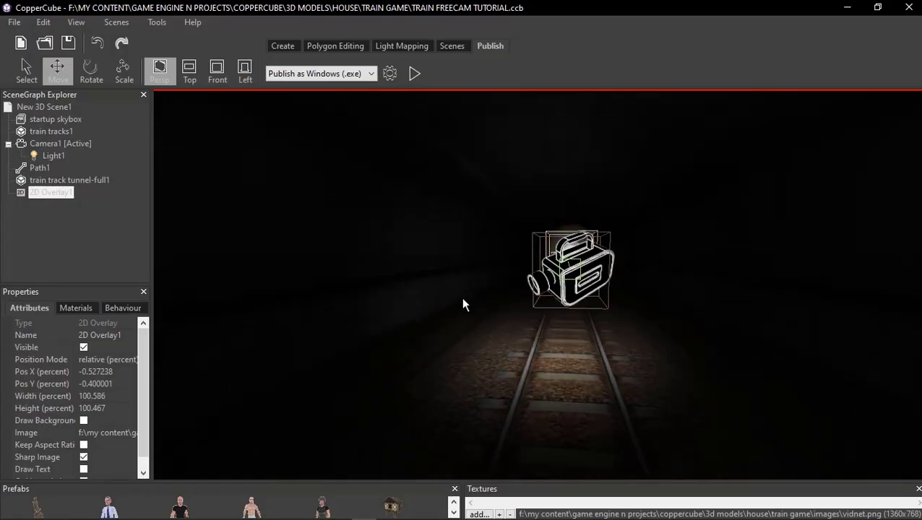
# Turn on background drawing for the 2D overlay and set its background colour to RGB 90, 89, 75
pyautogui.click(84, 421)
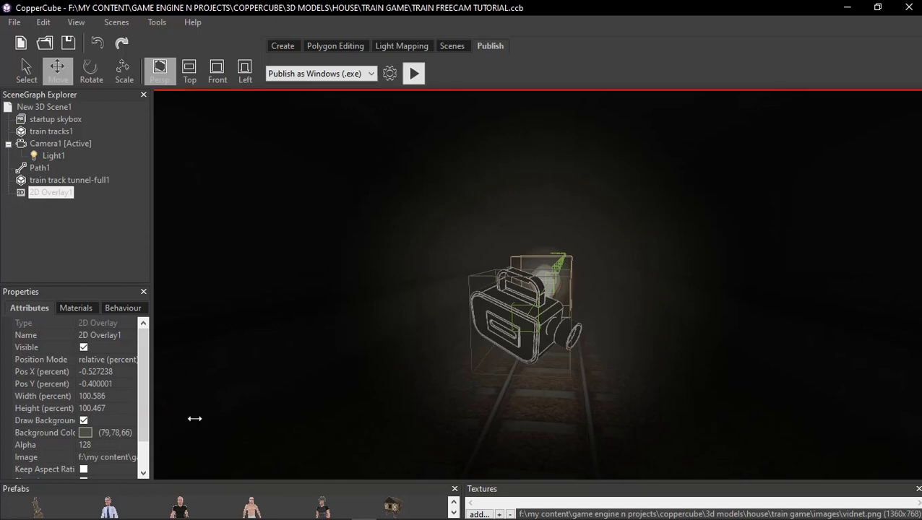
pyautogui.moveTo(152, 419); pyautogui.dragTo(194, 419)
pyautogui.click(88, 435)
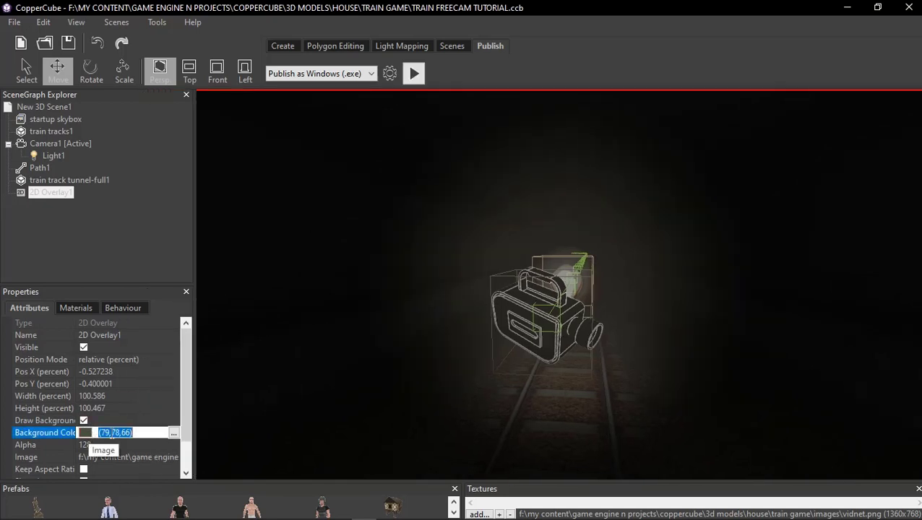
pyautogui.click(174, 434)
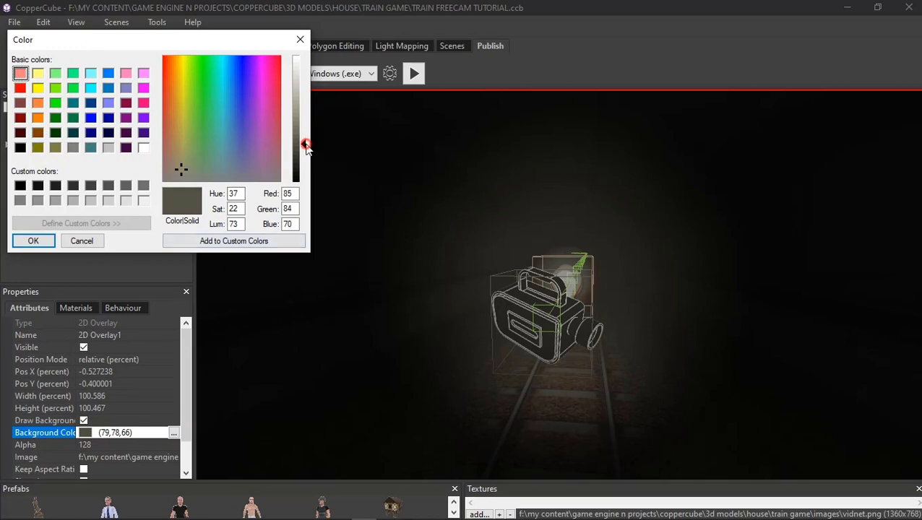
pyautogui.click(33, 241)
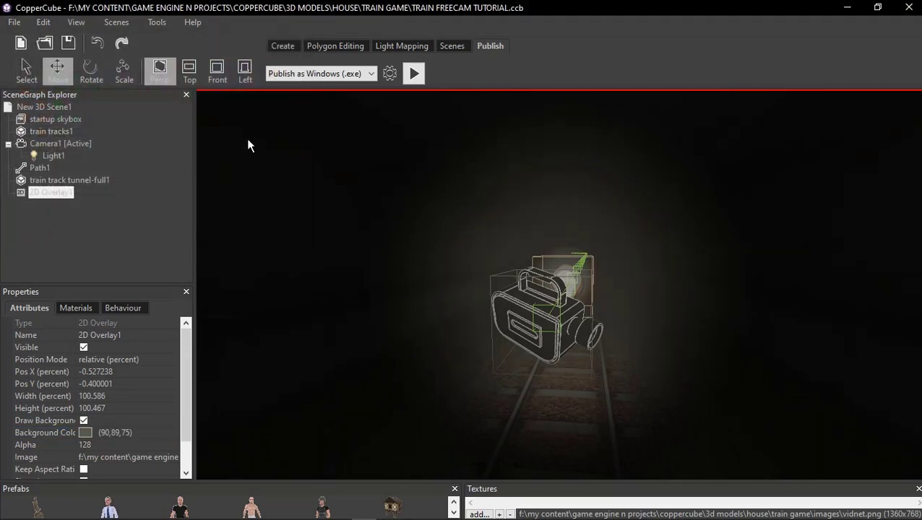
# Test the game as a Windows build to check the overlay's background tint, and end the test
pyautogui.click(409, 77)
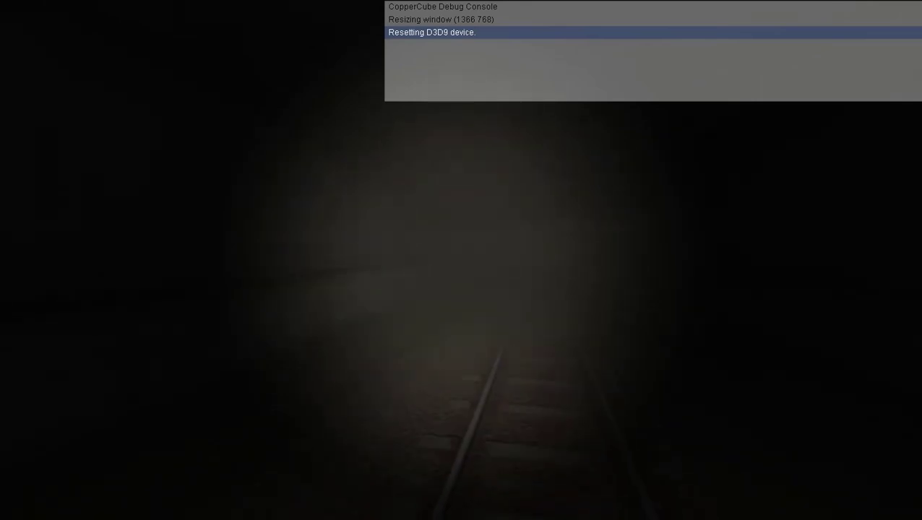
pyautogui.press('Escape')
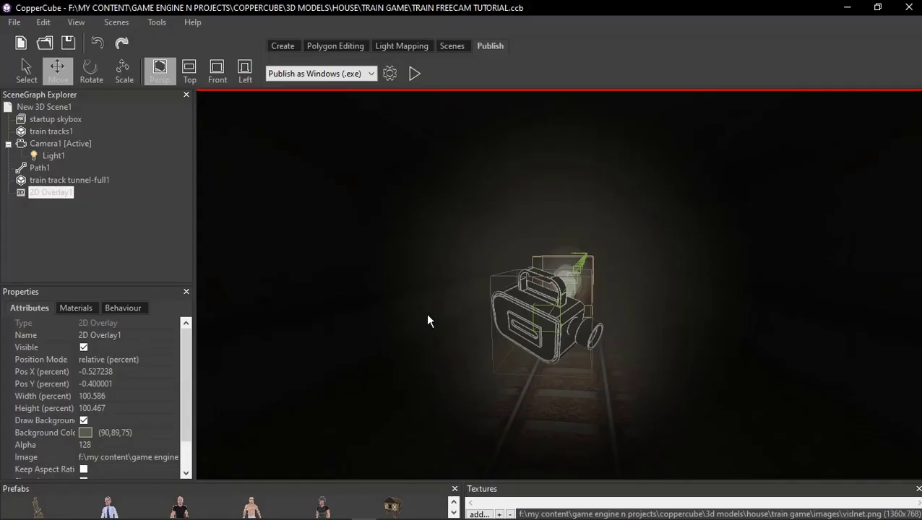
pyautogui.moveTo(427, 315); pyautogui.dragTo(414, 311, button='middle')
# Set the 2D overlay's background colour to a light beige, RGB 203, 202, 182
pyautogui.click(83, 442)
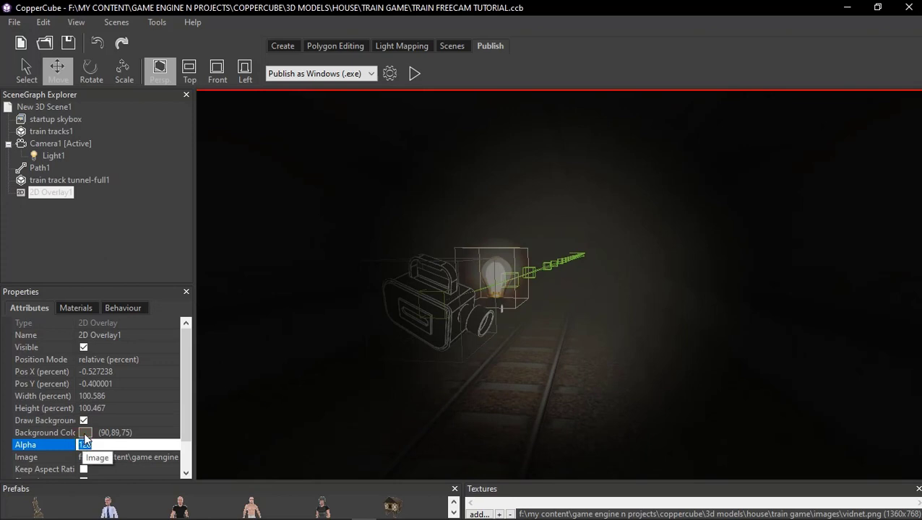
pyautogui.click(84, 433)
pyautogui.click(174, 432)
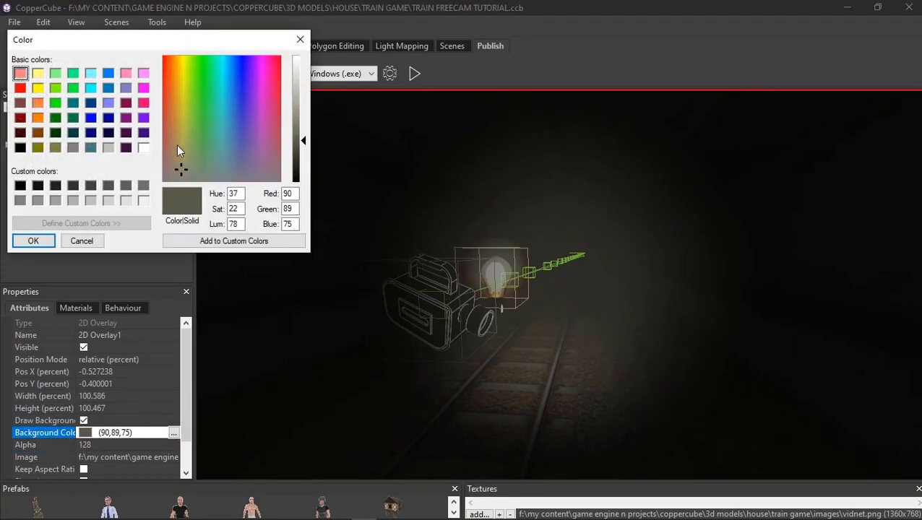
pyautogui.click(182, 160)
pyautogui.moveTo(303, 141); pyautogui.dragTo(301, 67)
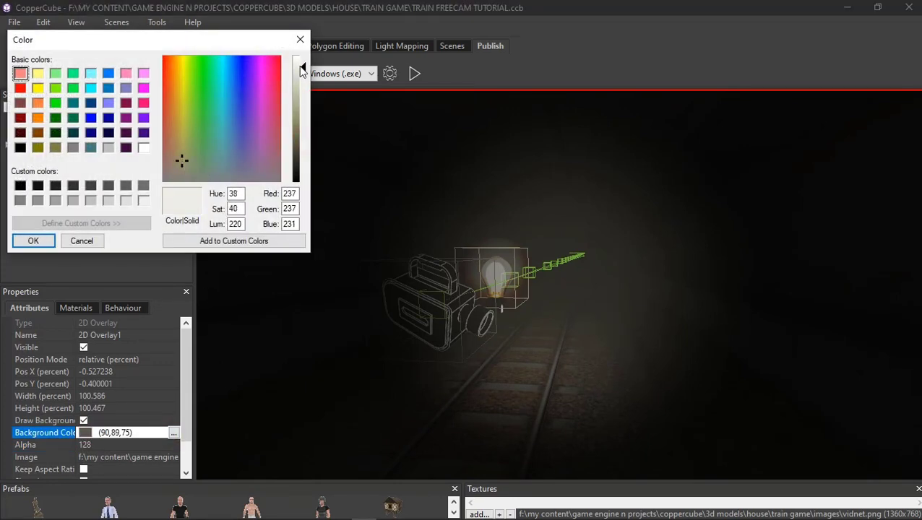
pyautogui.click(33, 241)
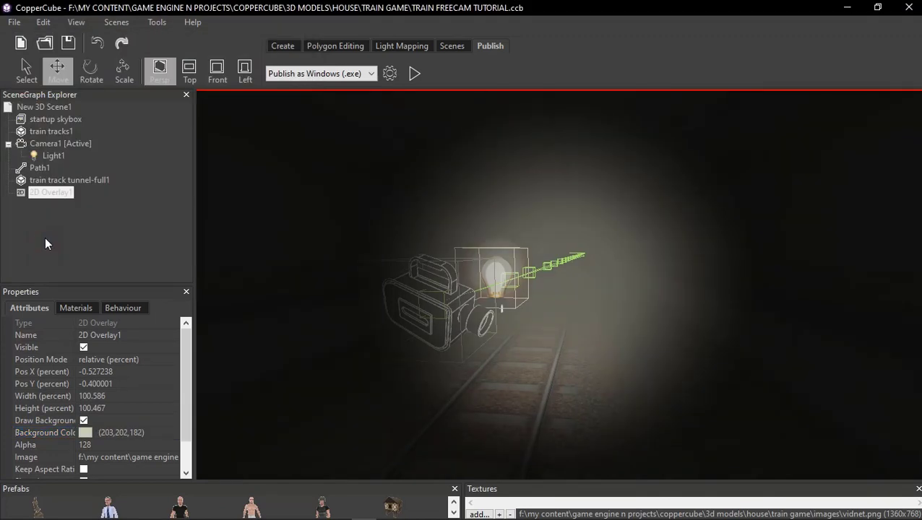
# Darken the 2D overlay's background colour to RGB 75, 74, 54, and run and end a game test
pyautogui.click(162, 437)
pyautogui.click(173, 433)
pyautogui.moveTo(294, 95); pyautogui.dragTo(303, 153)
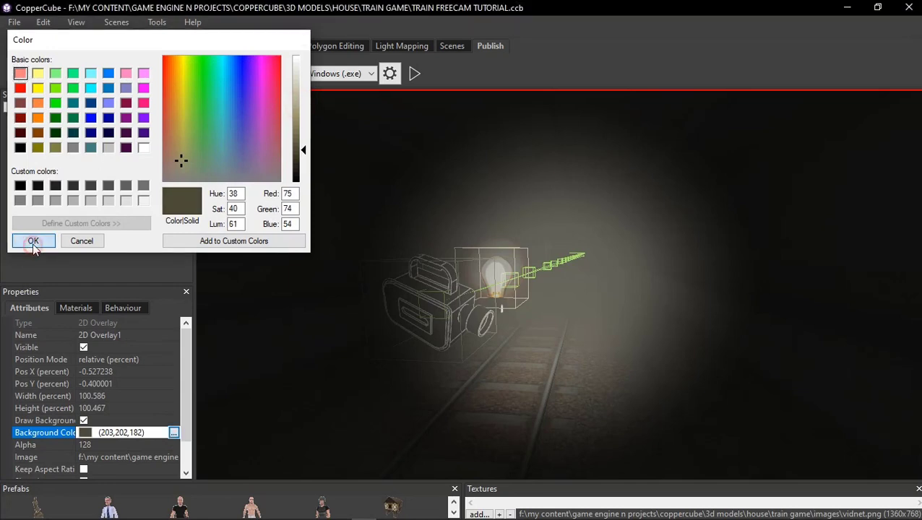
pyautogui.click(33, 243)
pyautogui.click(417, 75)
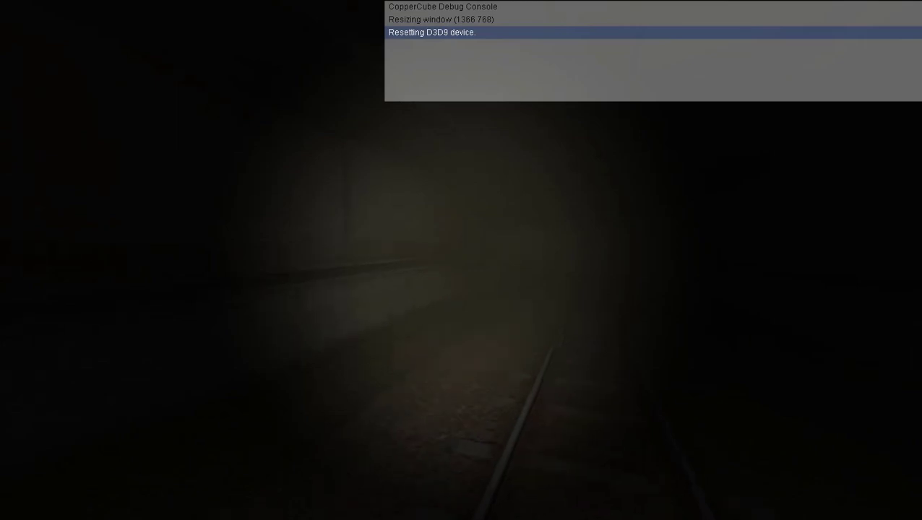
pyautogui.press('Escape')
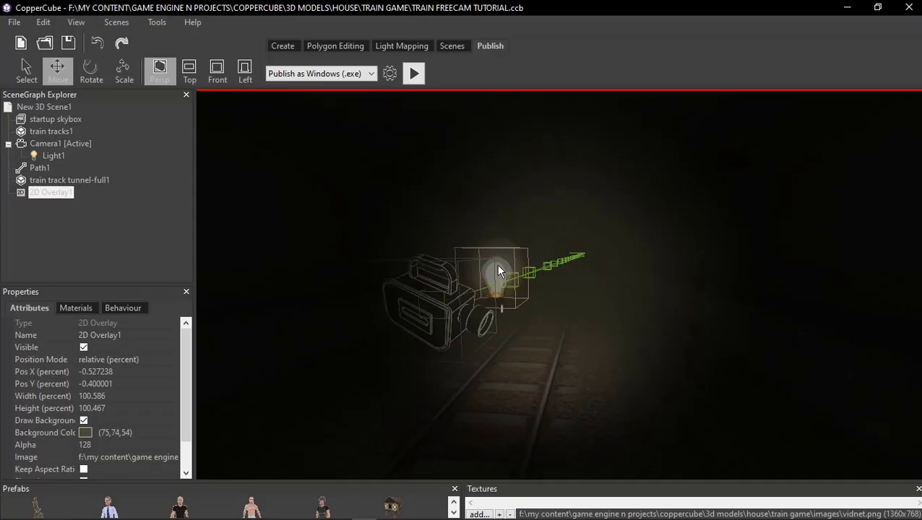
# Turn off shadow casting for the camera's light and set its radius to 22
pyautogui.click(49, 158)
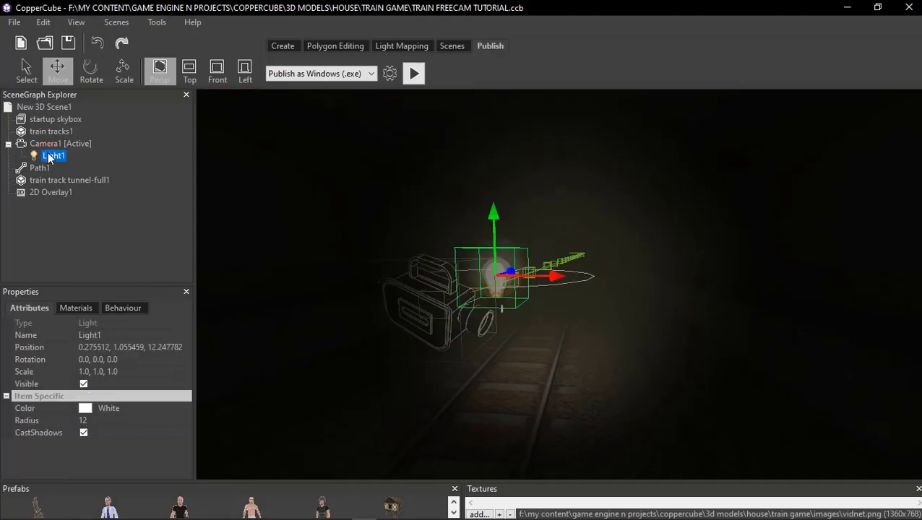
pyautogui.click(89, 420)
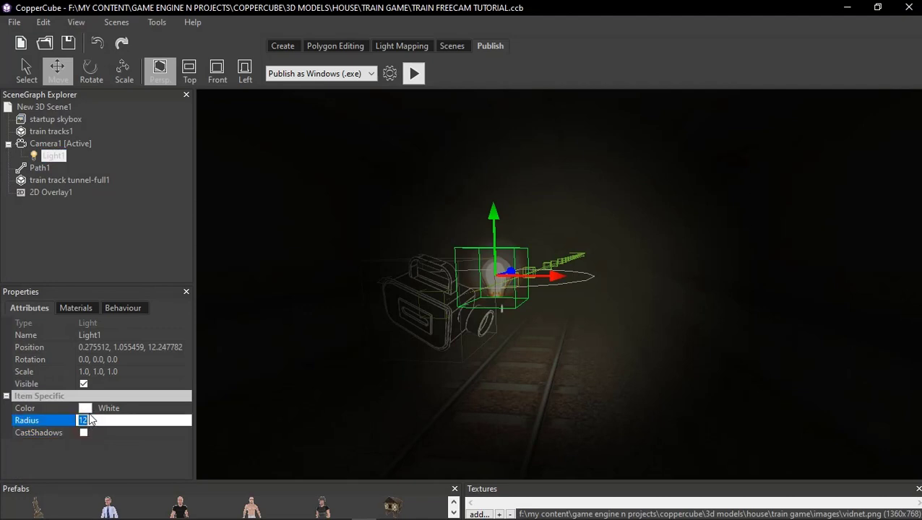
pyautogui.write('22')
pyautogui.press('Return')
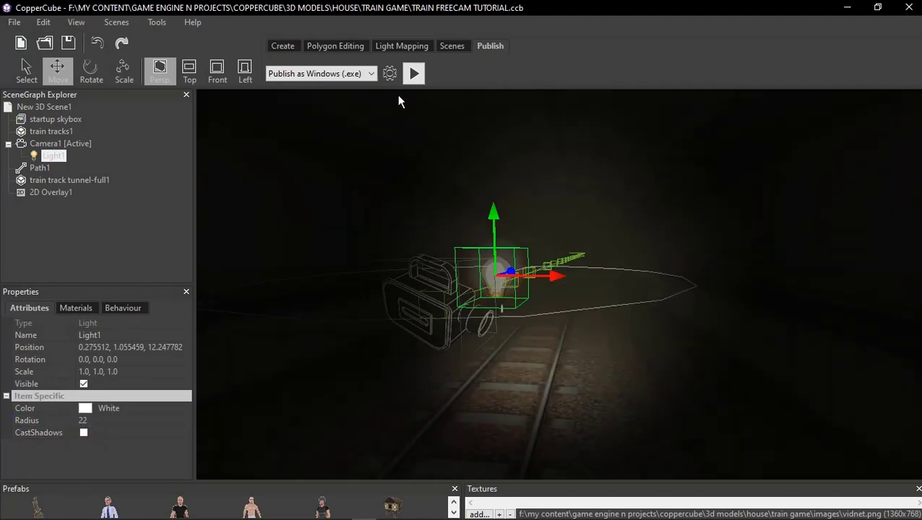
# Test the game as a Windows build and look around the tunnel to check the wider light
pyautogui.click(424, 69)
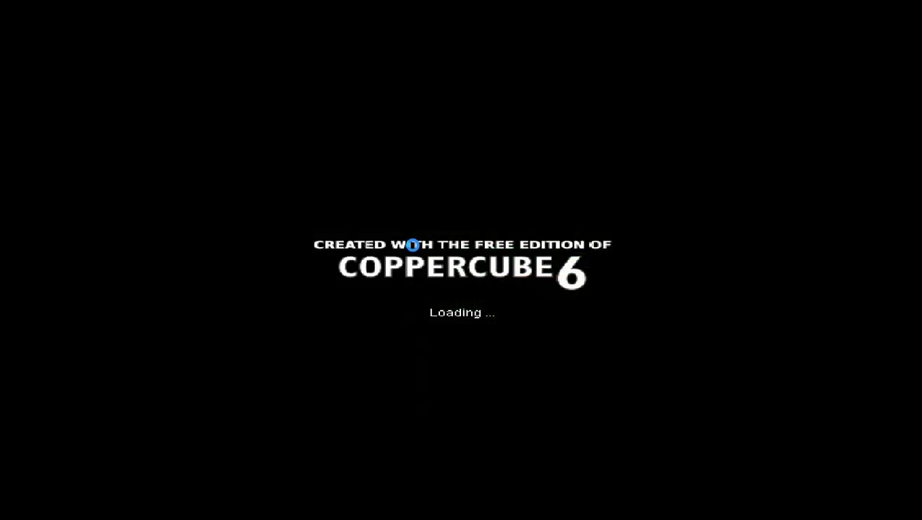
pyautogui.press('w')
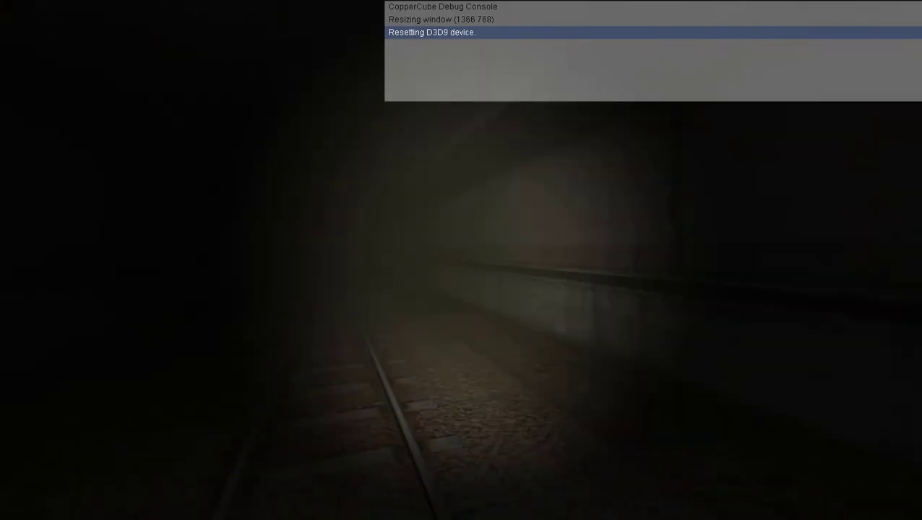
pyautogui.moveTo(461, 260)
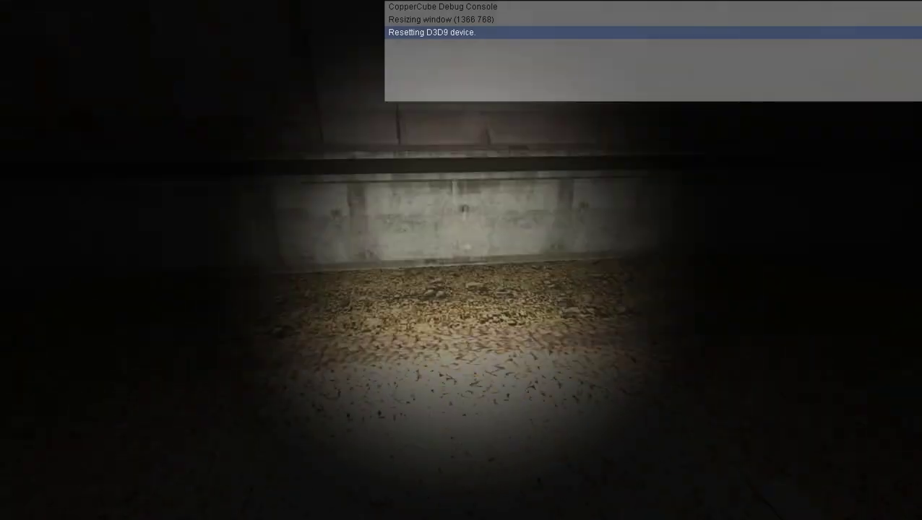